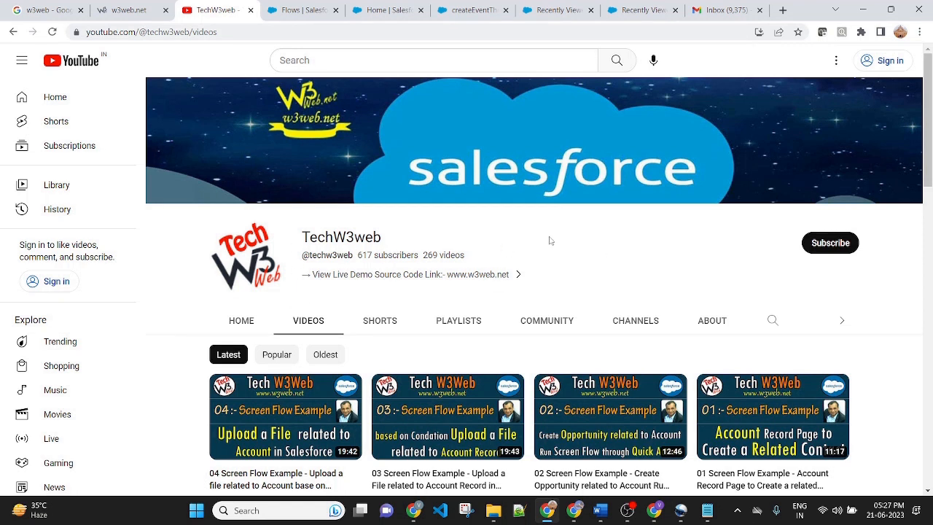
- Review the screen flow requirements in the Word document, then the Accounts list, and return to the createEventThrohghAccRecorcFlow flow in Chrome
left_click(598, 510)
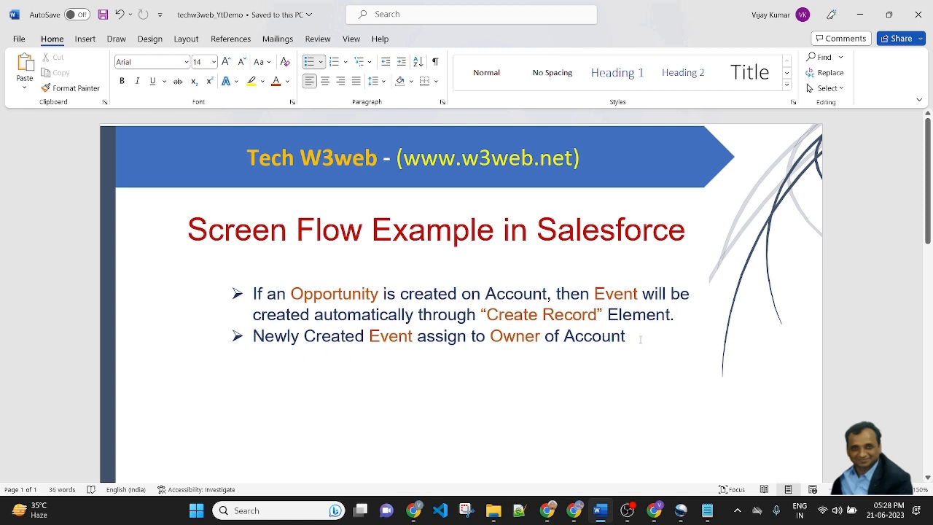
left_click(547, 510)
left_click(555, 12)
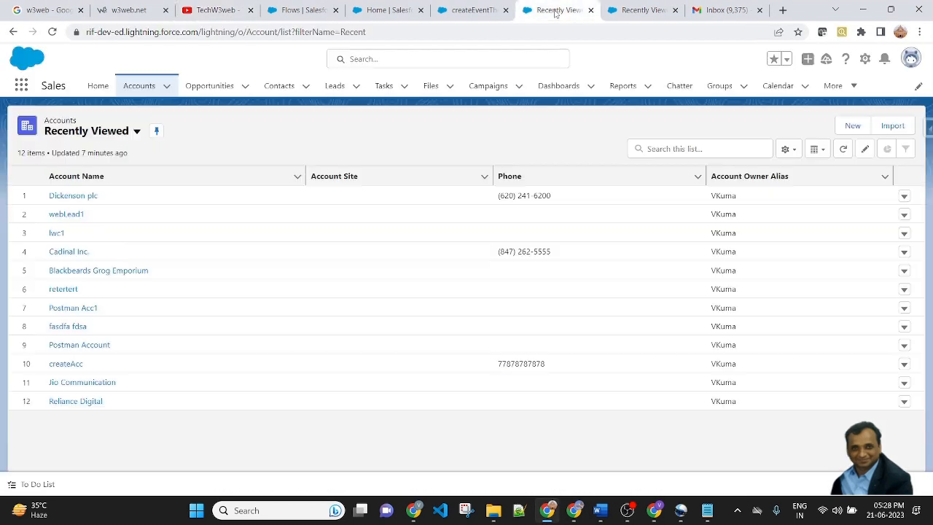
left_click(474, 10)
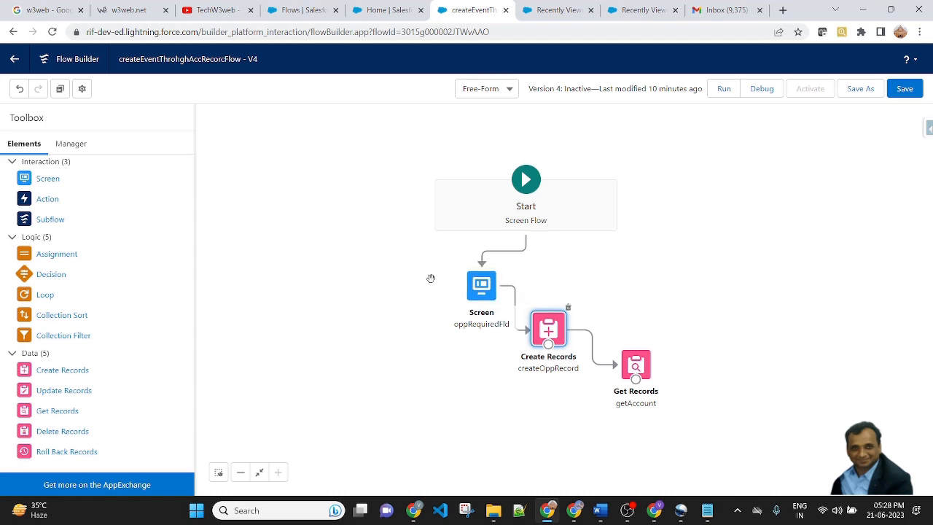
- Examine the Name, Stage Name and Close Date component settings in the oppRequiredFld screen element, including the Stage Name choice configuration
double_click(480, 284)
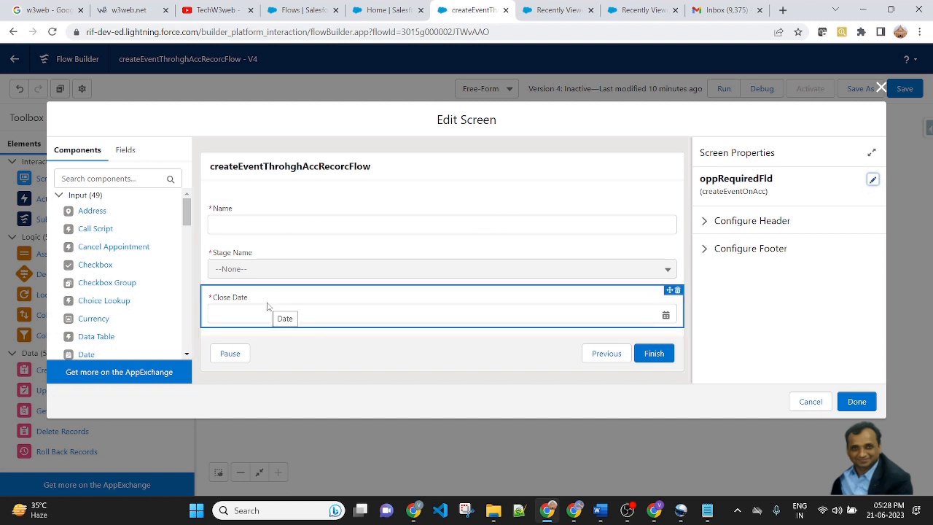
left_click(278, 228)
left_click(260, 264)
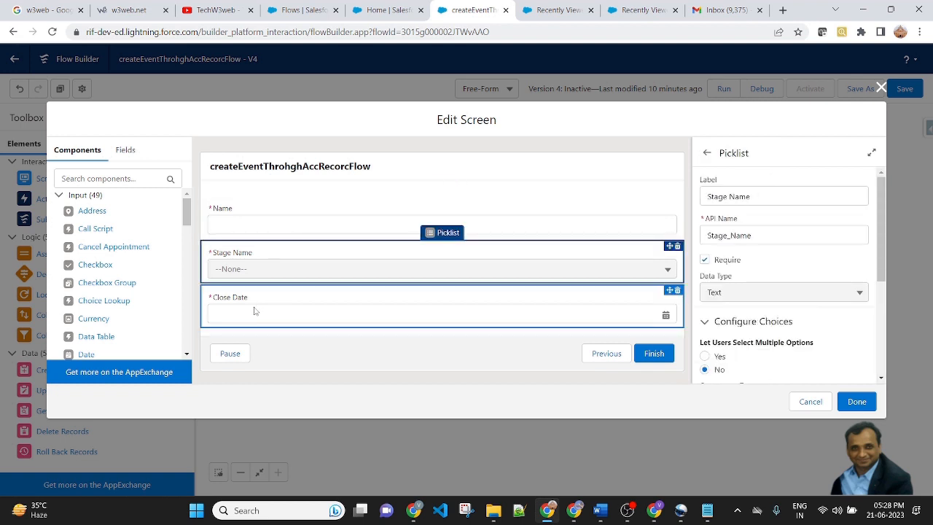
left_click(255, 312)
left_click(284, 222)
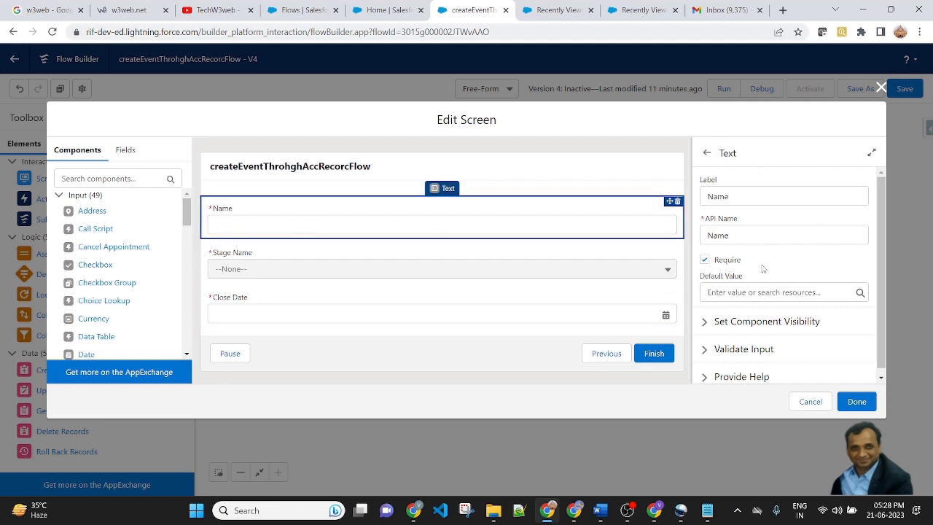
left_click(254, 269)
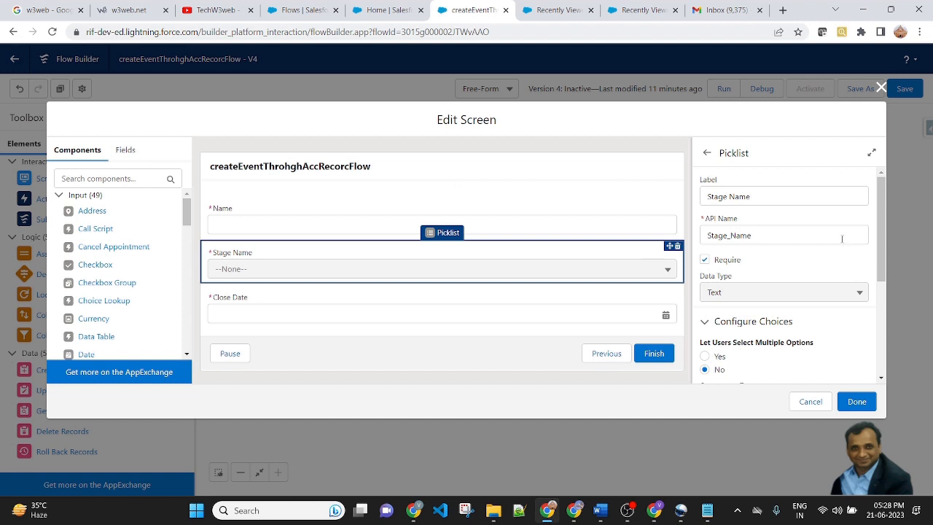
scroll(842, 241, "down", 5)
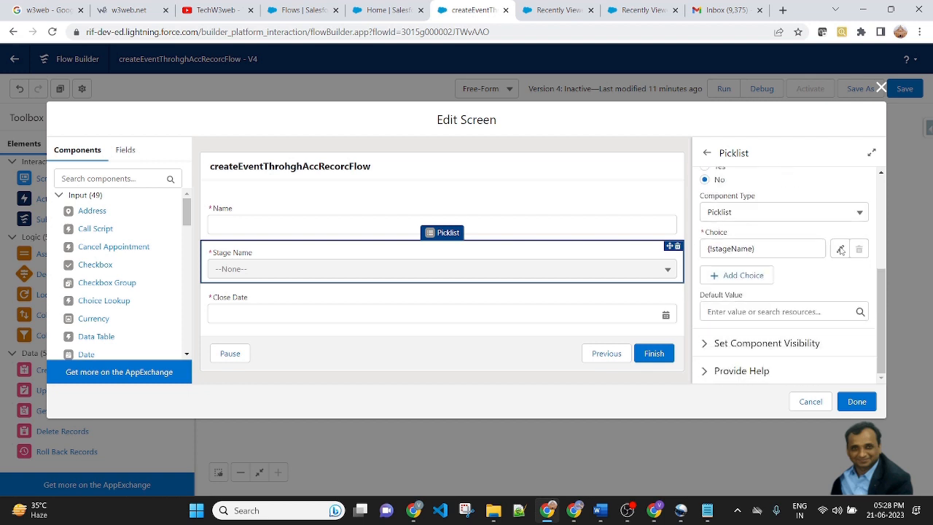
scroll(753, 316, "up", 2)
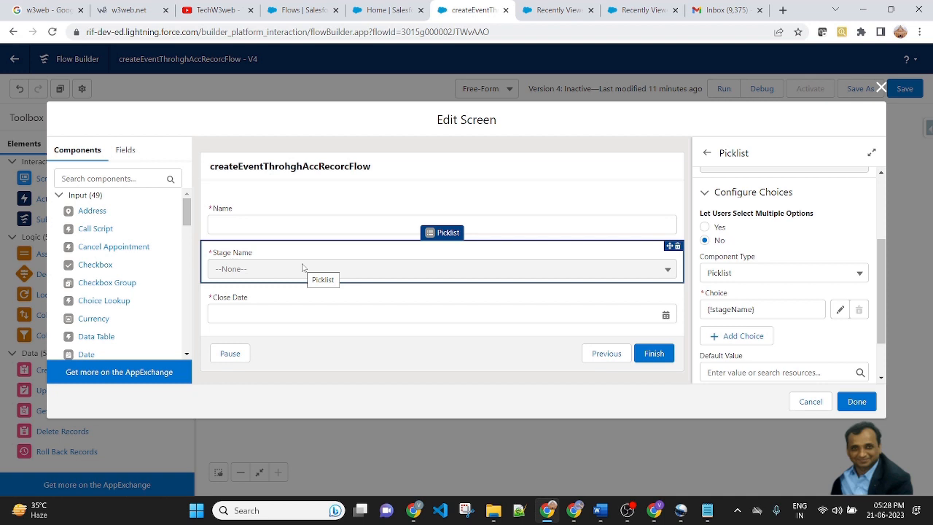
left_click(275, 301)
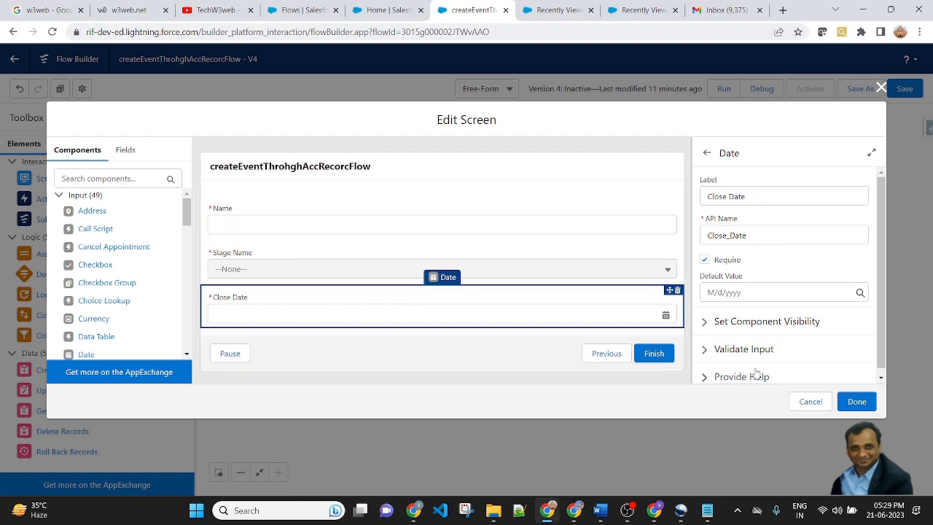
left_click(856, 402)
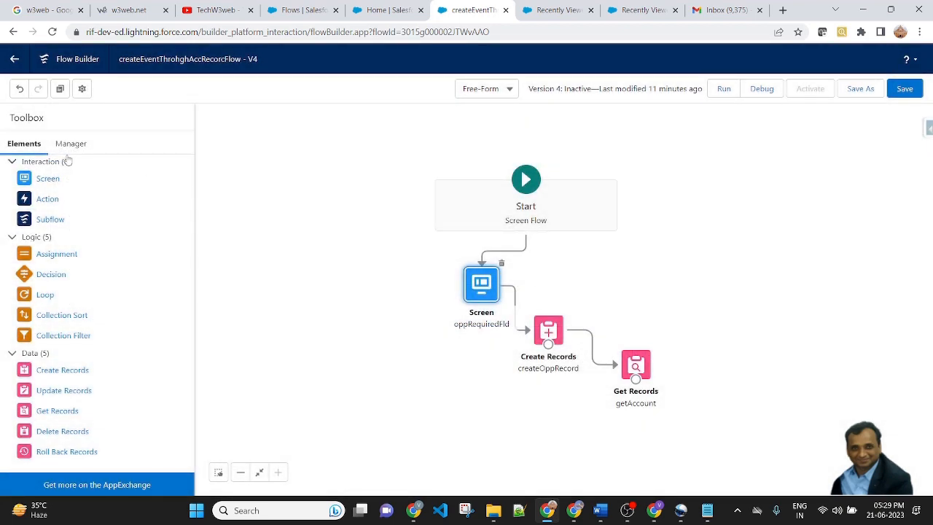
- Inspect the recordId variable's API name, data type and availability outside the flow, leaving it unedited
left_click(71, 144)
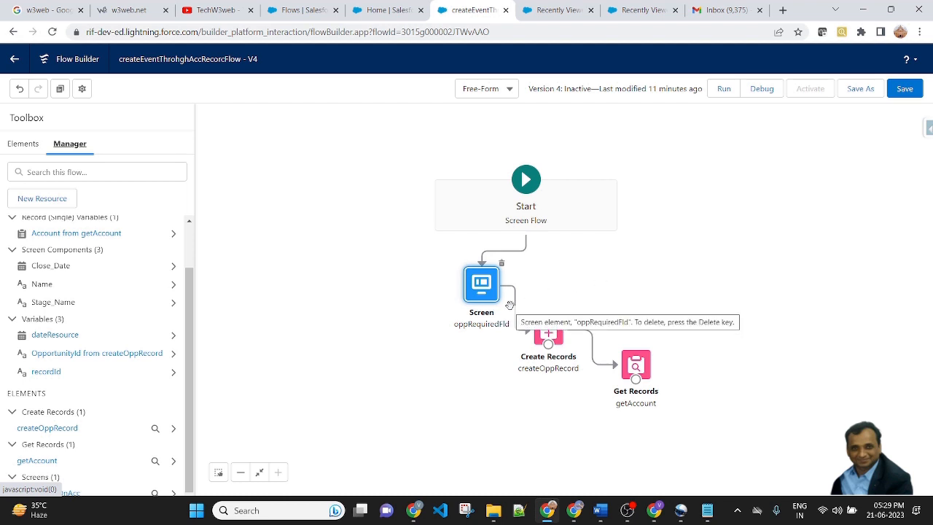
left_click(46, 372)
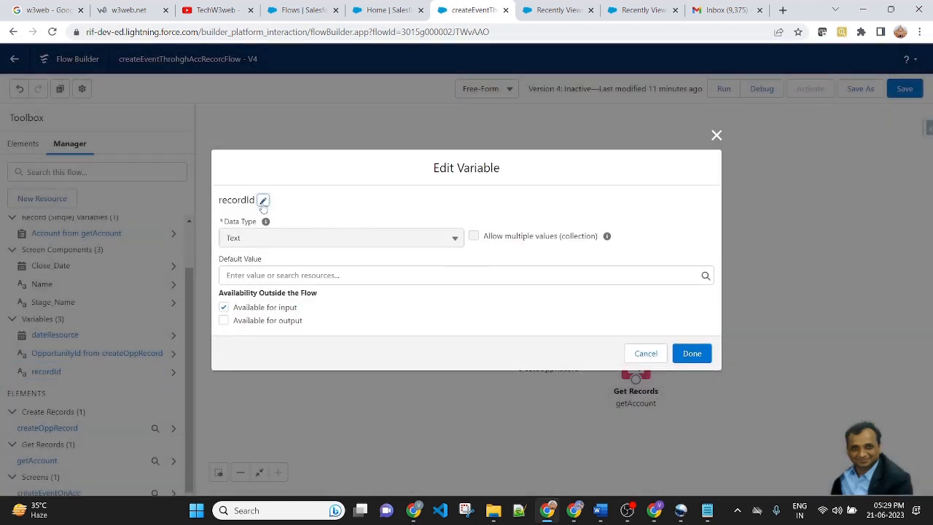
left_click(265, 202)
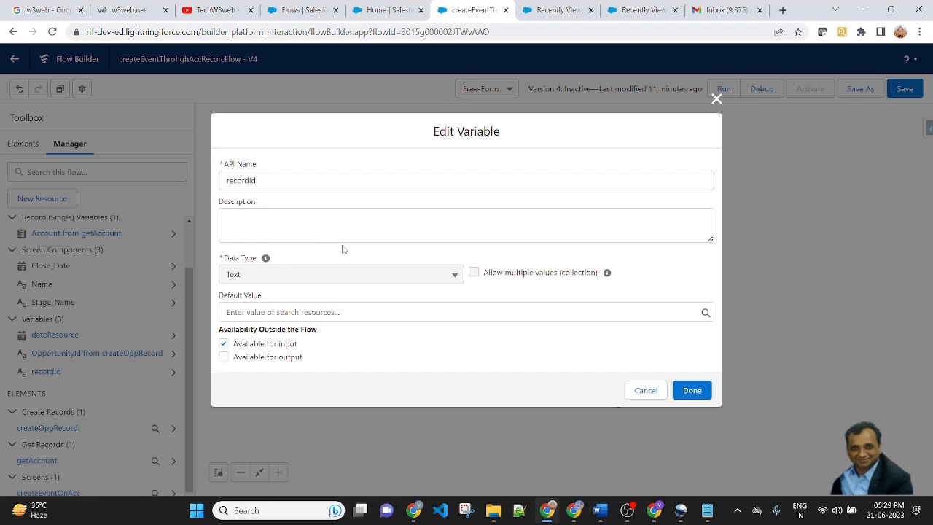
left_click(642, 393)
- Examine the createOppRecord element's object and the field values it assigns to the Opportunity
left_click_drag(705, 270, 701, 279)
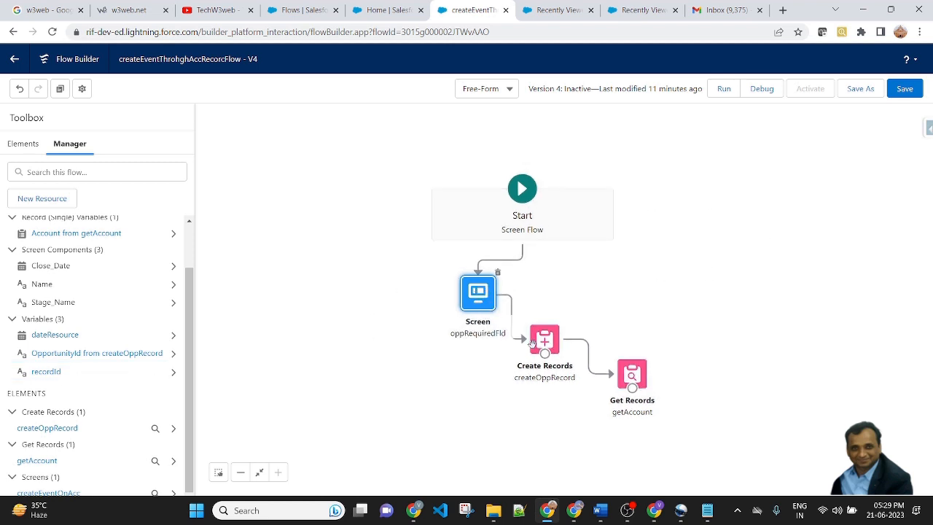
left_click(548, 336)
double_click(548, 336)
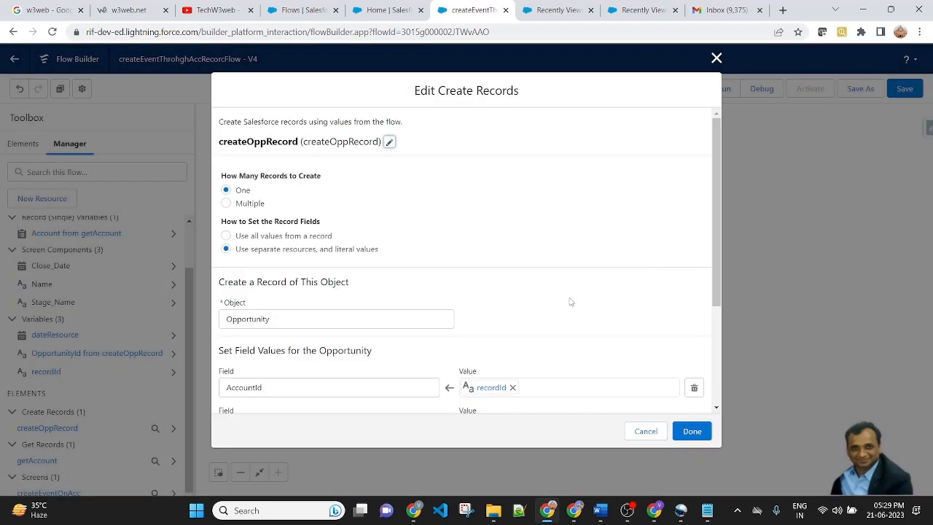
scroll(570, 308, "down", 2)
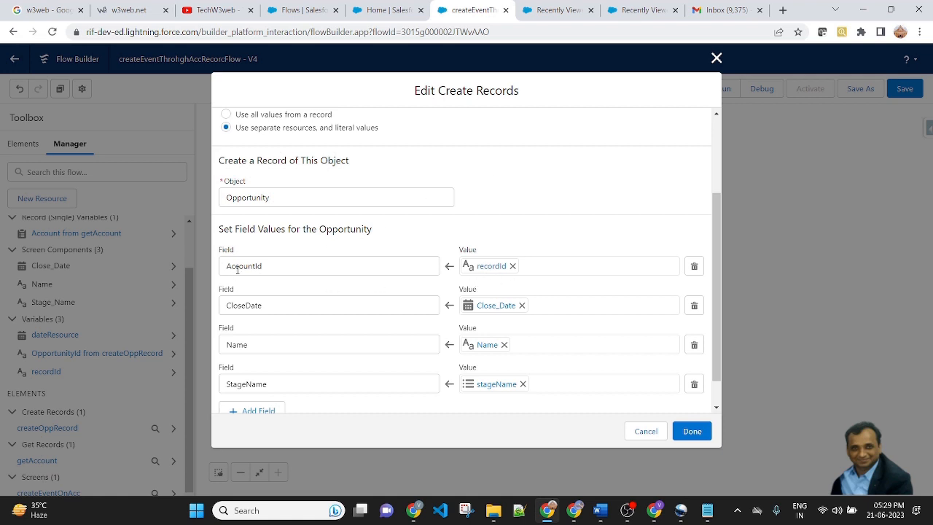
left_click(287, 269)
left_click(487, 209)
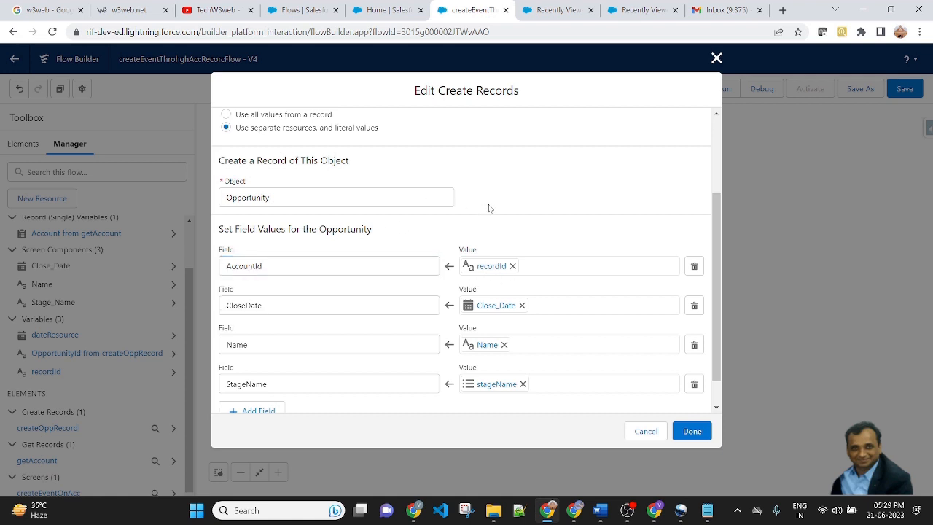
left_click(279, 342)
scroll(440, 191, "down", 1)
left_click(562, 168)
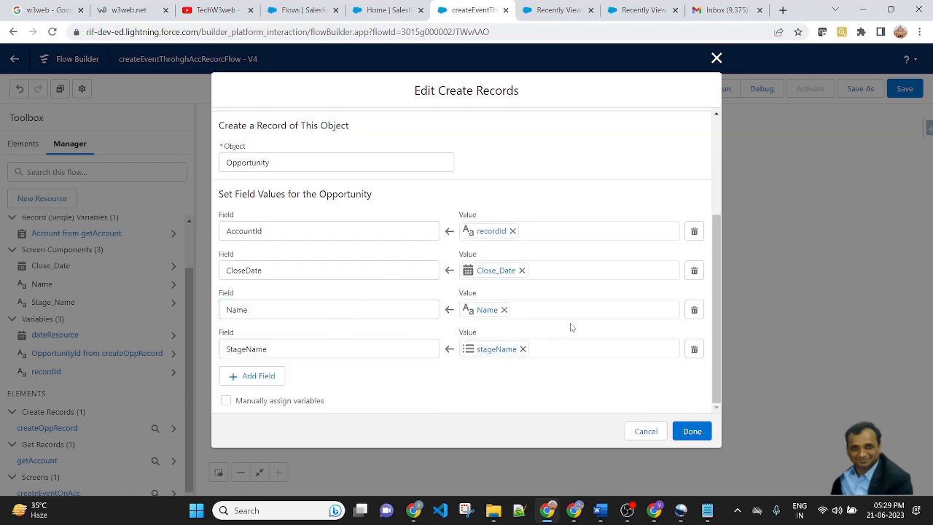
left_click(292, 351)
left_click(498, 396)
left_click(691, 431)
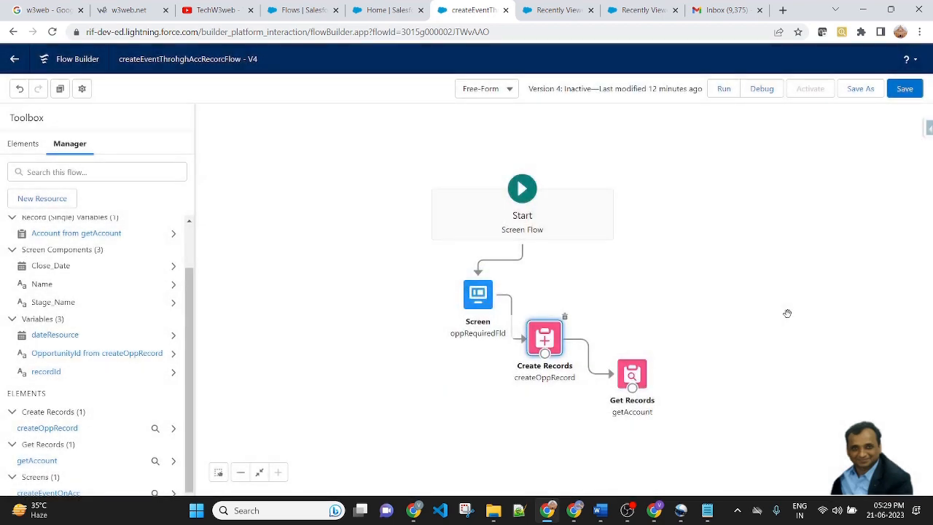
- Examine the getAccount element's label, object, Id filter condition and sort settings
left_click_drag(787, 314, 803, 317)
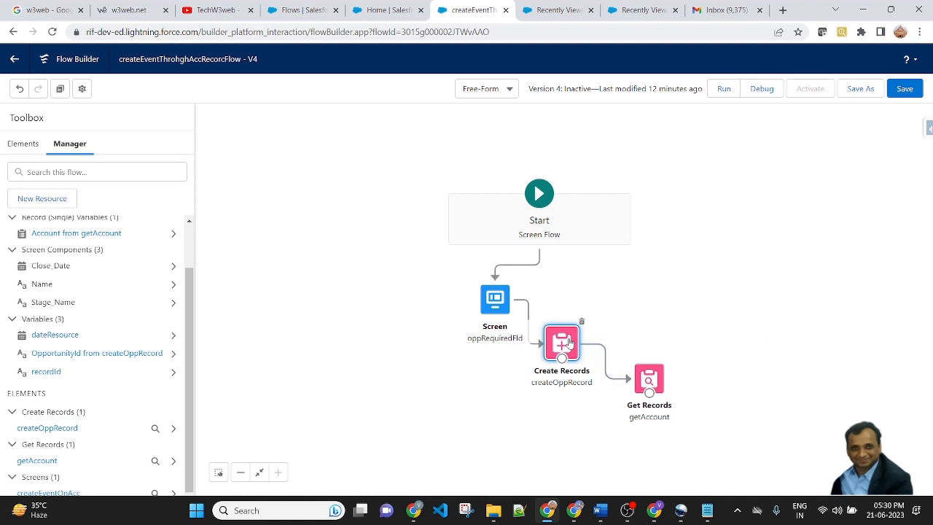
left_click_drag(687, 353, 669, 335)
double_click(626, 361)
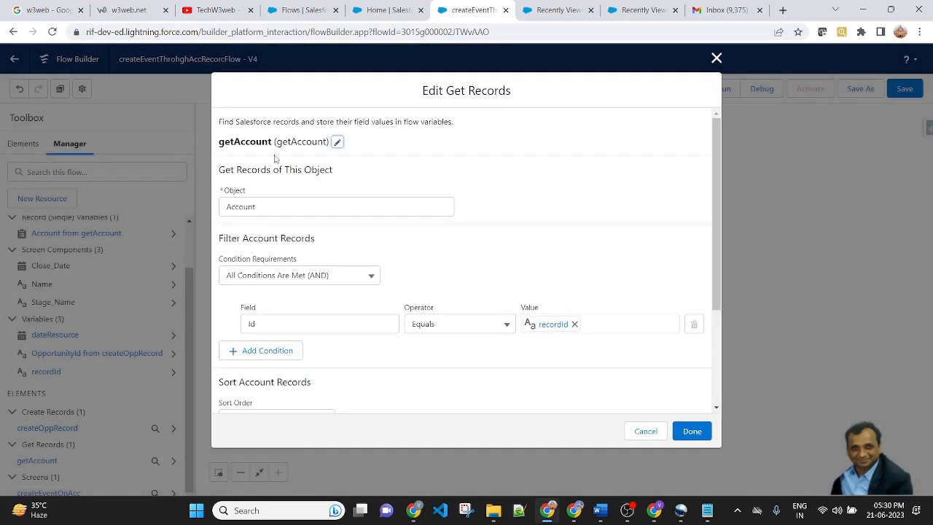
left_click(337, 142)
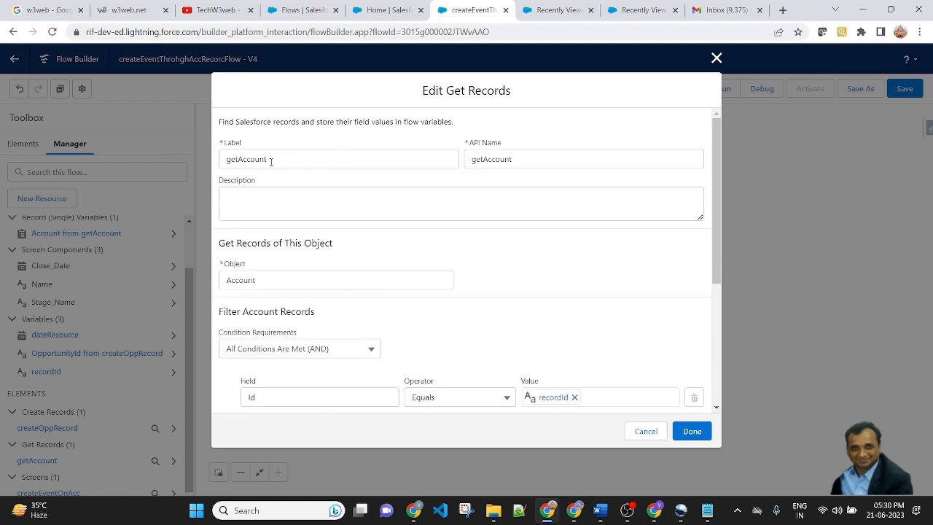
scroll(496, 266, "down", 1)
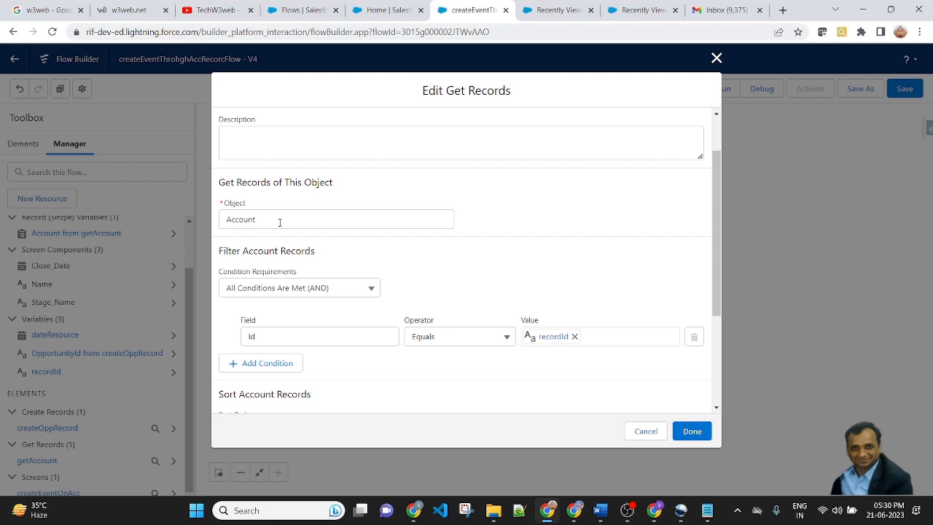
scroll(539, 271, "down", 2)
scroll(319, 284, "up", 1)
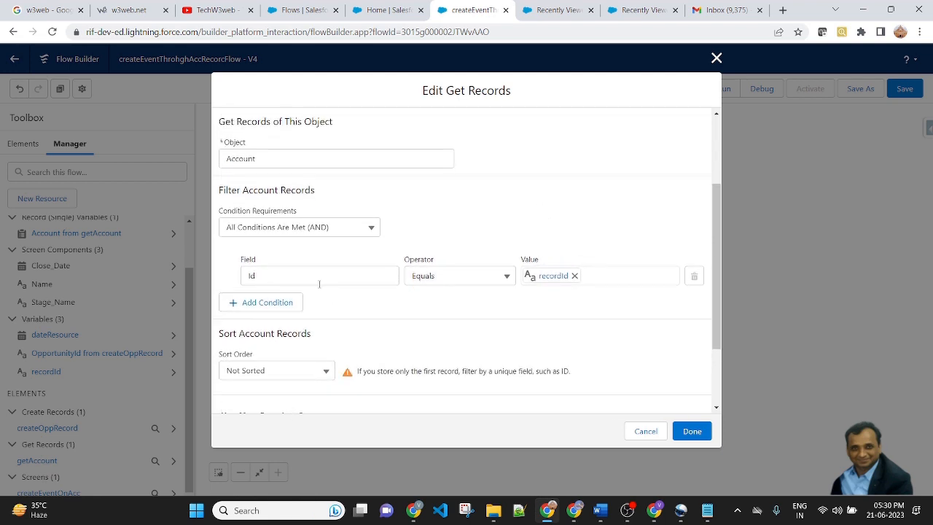
left_click(320, 277)
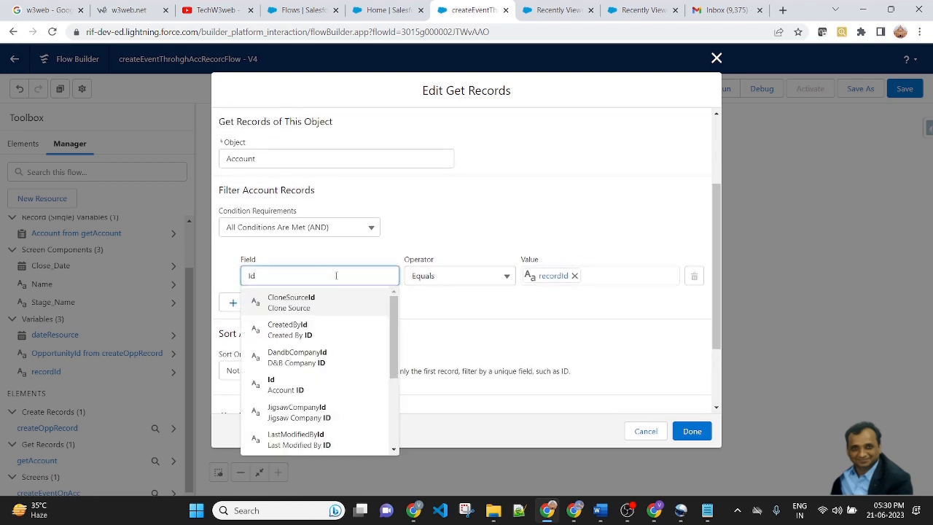
left_click(314, 387)
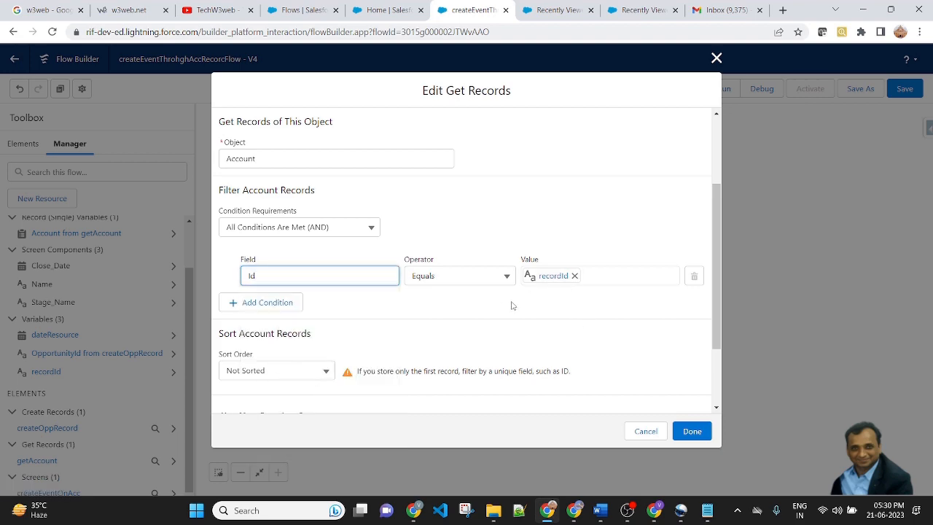
left_click(689, 431)
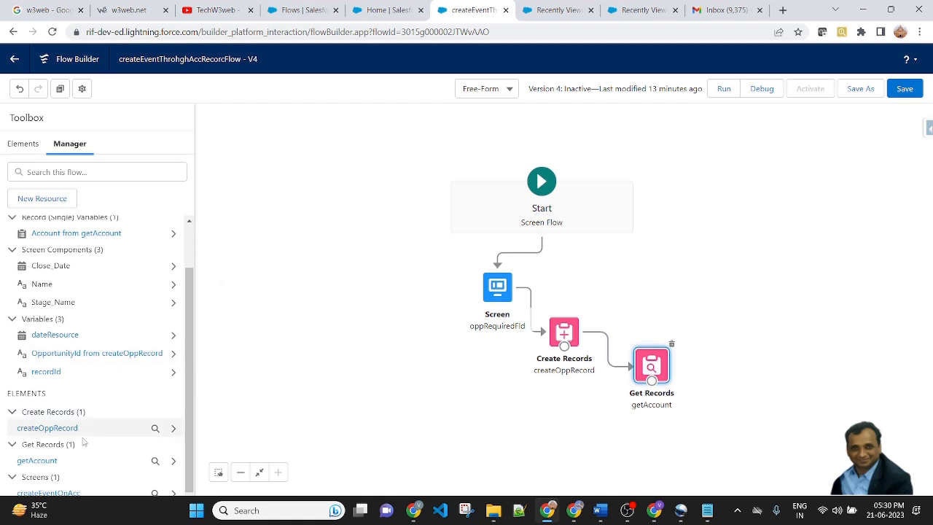
- Add a Create Records element beside getAccount on the canvas and label it CreateEventRec
scroll(87, 401, "up", 2)
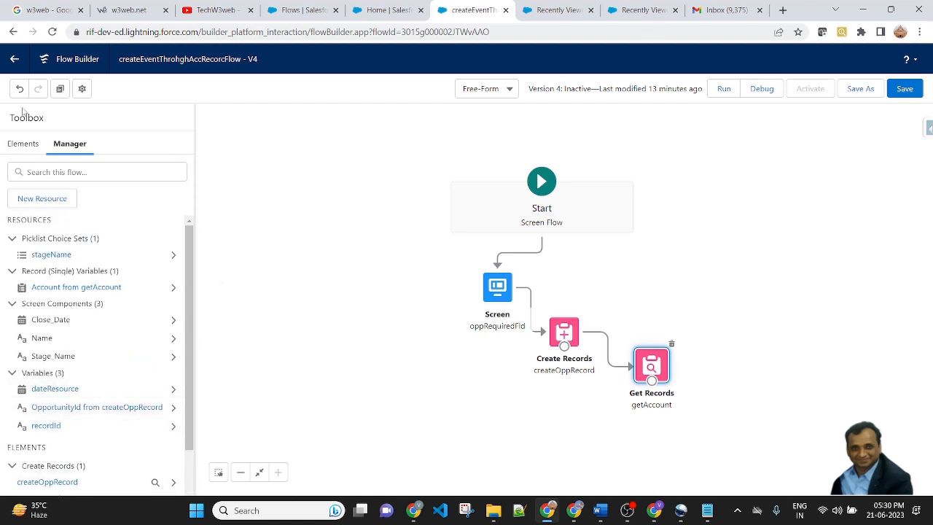
left_click(29, 150)
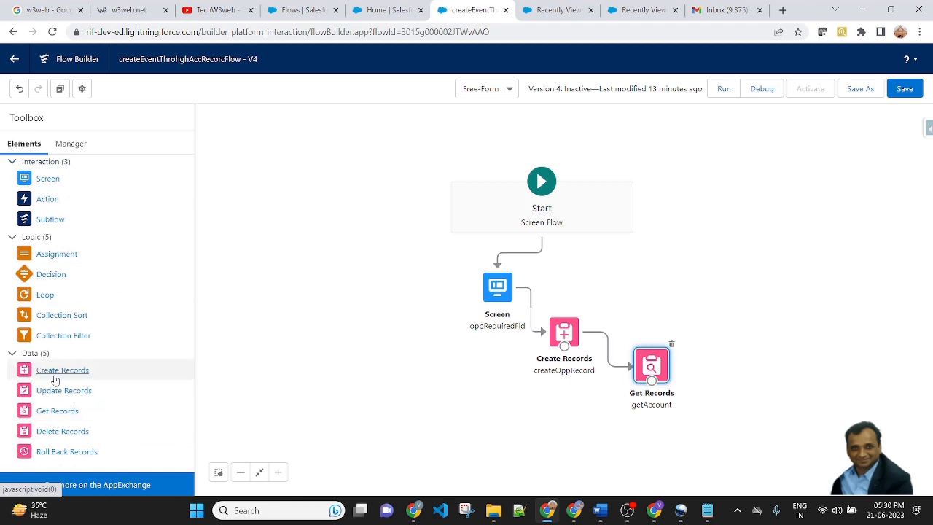
left_click_drag(60, 376, 770, 401)
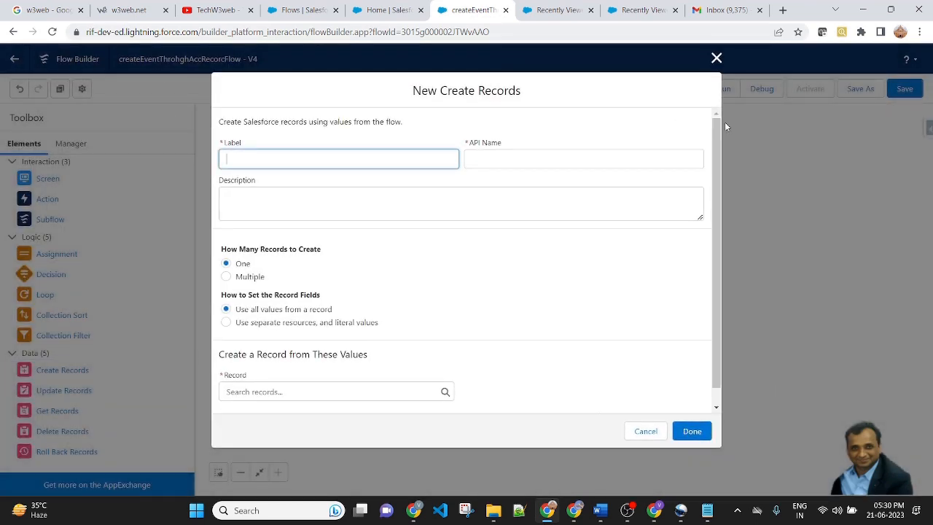
type("CreateEventRec")
left_click(383, 119)
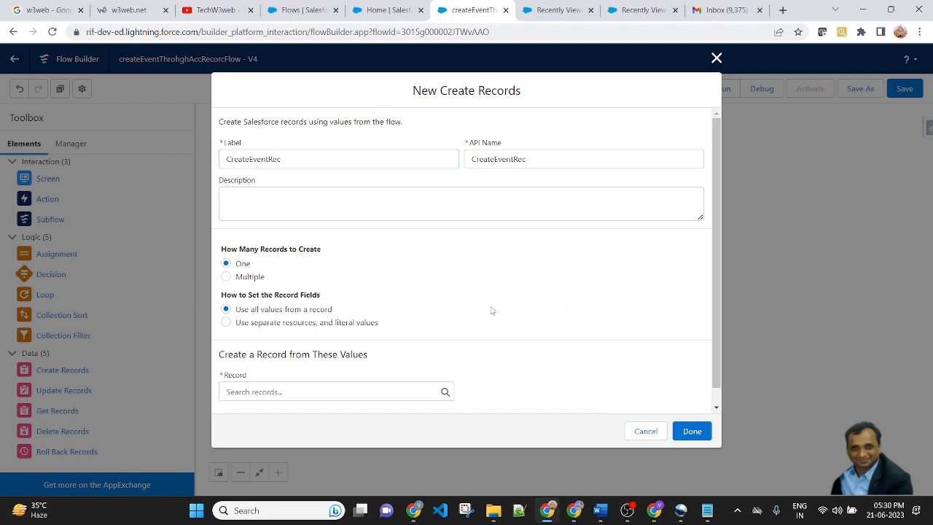
- Set the record fields to use separate resources and literal values, and choose Event as the object to create
scroll(495, 311, "down", 1)
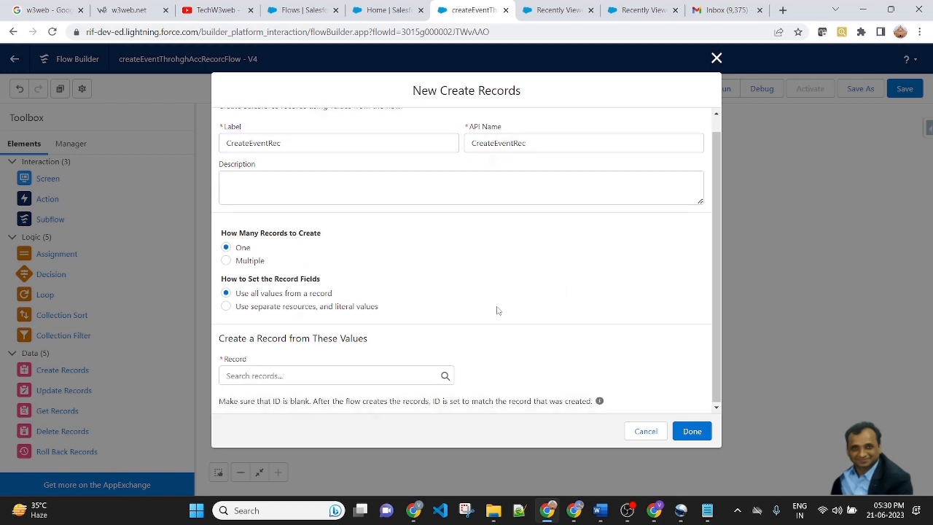
left_click(265, 308)
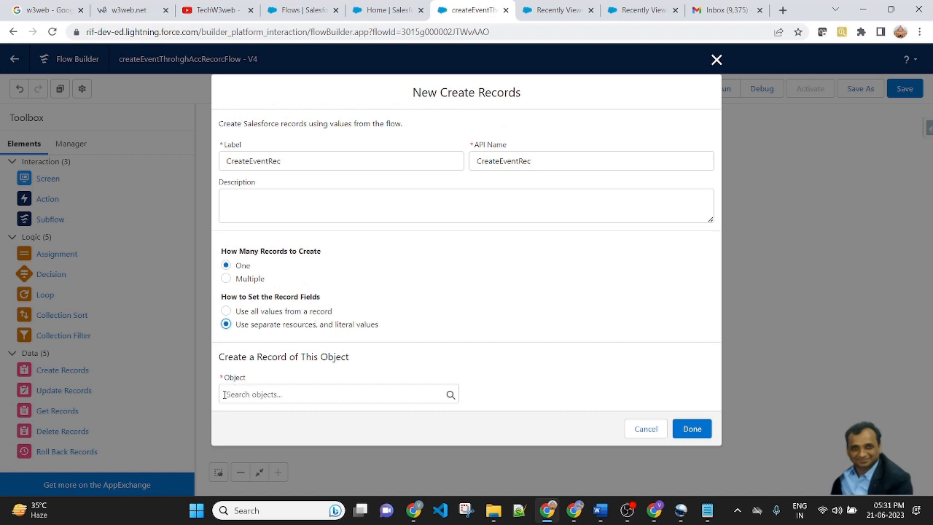
left_click(297, 394)
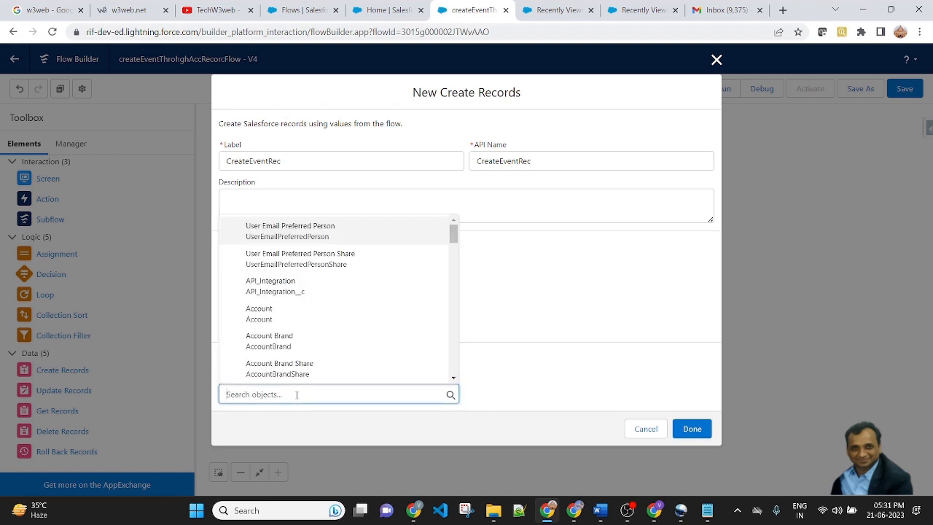
type("eve")
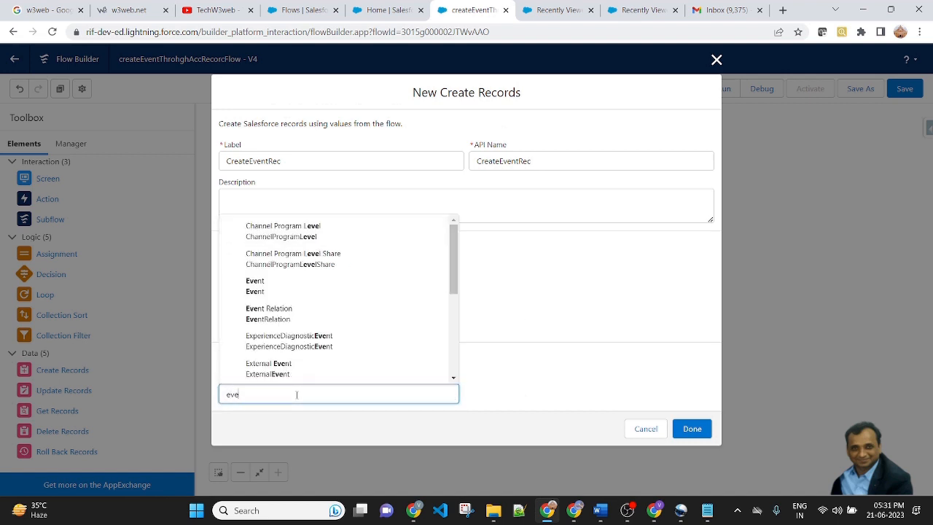
left_click(306, 286)
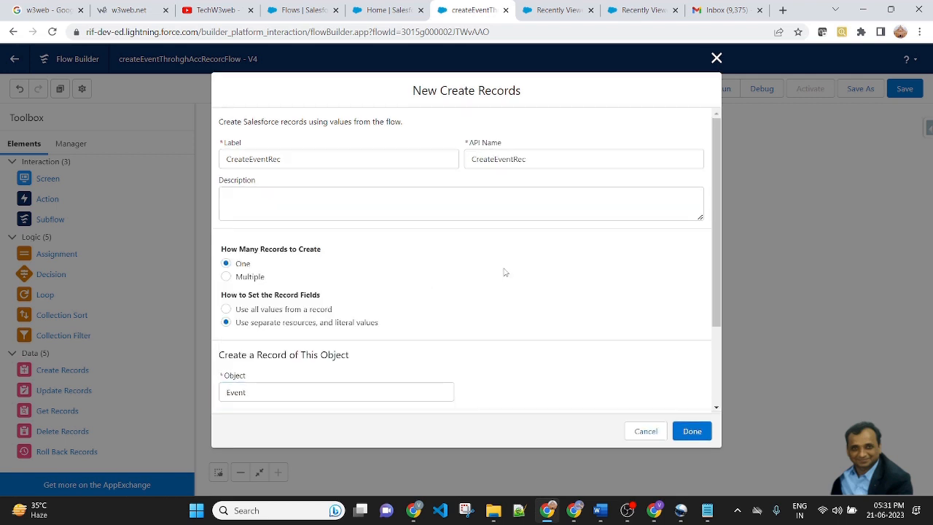
- Choose StartDateTime as the first field to set on the Event
scroll(504, 272, "down", 3)
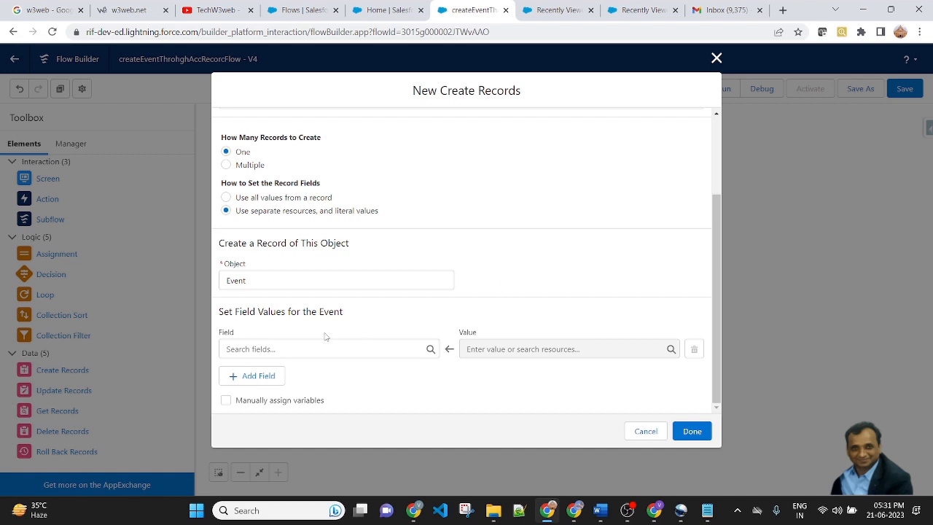
left_click(292, 350)
type("st")
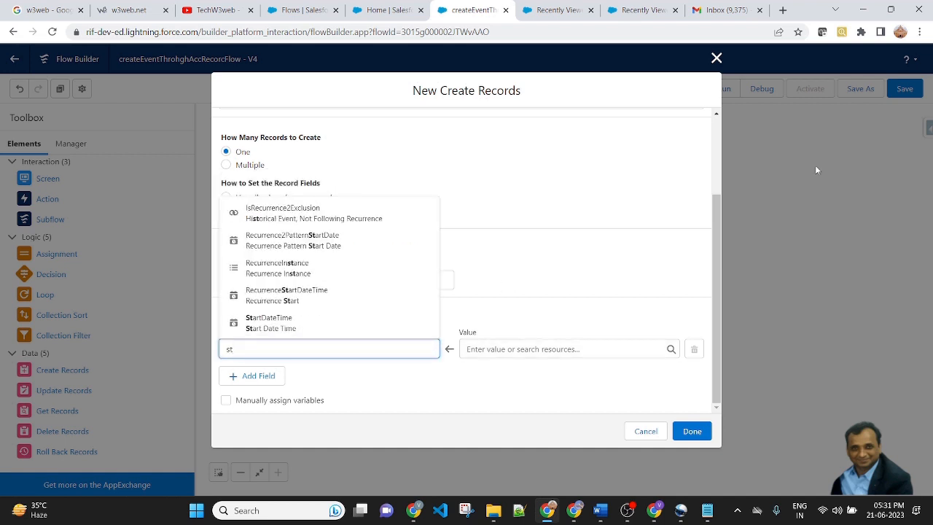
left_click(311, 326)
- Start a new variable resource for the StartDateTime value, with API name startdateTime and data type Date/Time
left_click(560, 347)
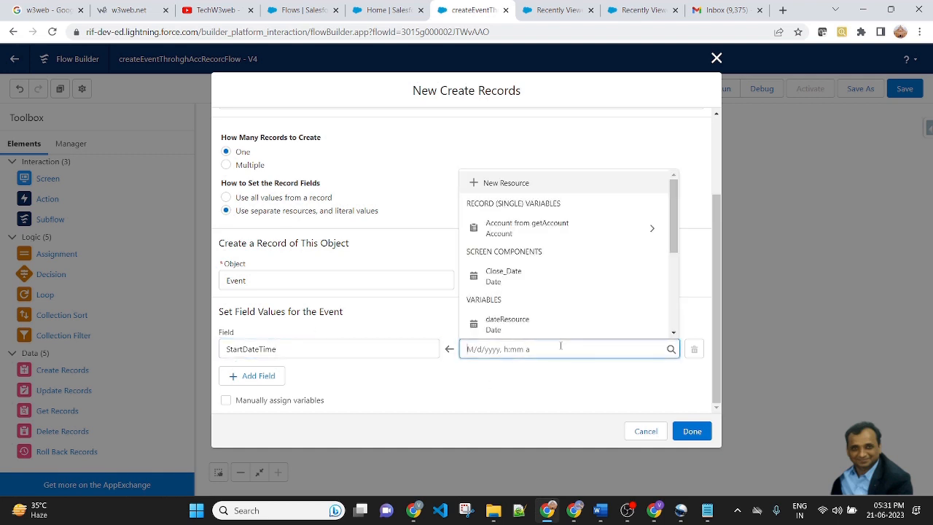
left_click(410, 385)
left_click(553, 350)
left_click(477, 183)
left_click(285, 220)
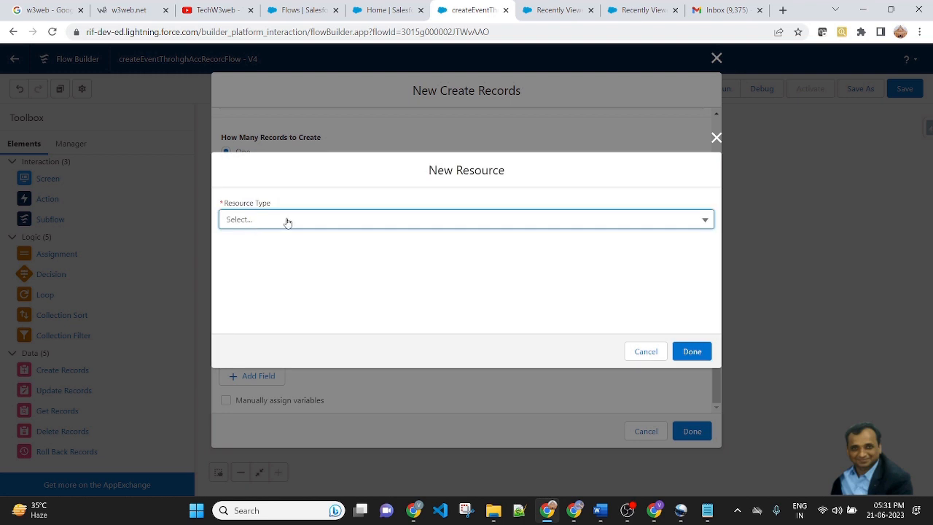
left_click(282, 241)
left_click(312, 241)
type("s")
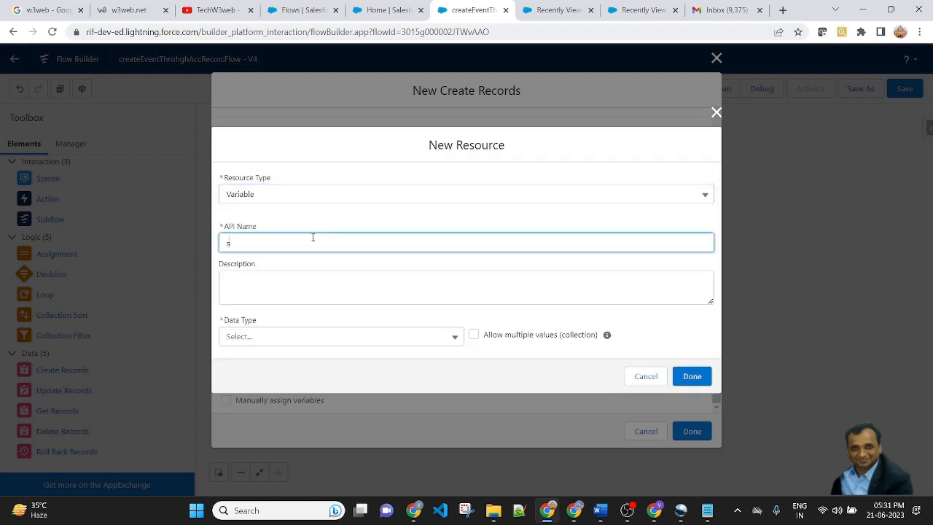
type("tartdateTime")
key("ctrl+a")
left_click(350, 220)
left_click(288, 345)
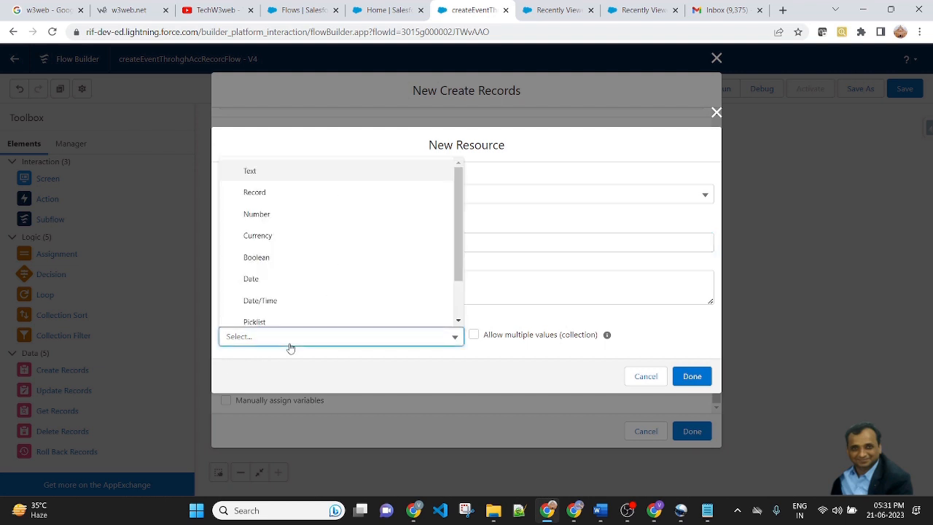
left_click(276, 305)
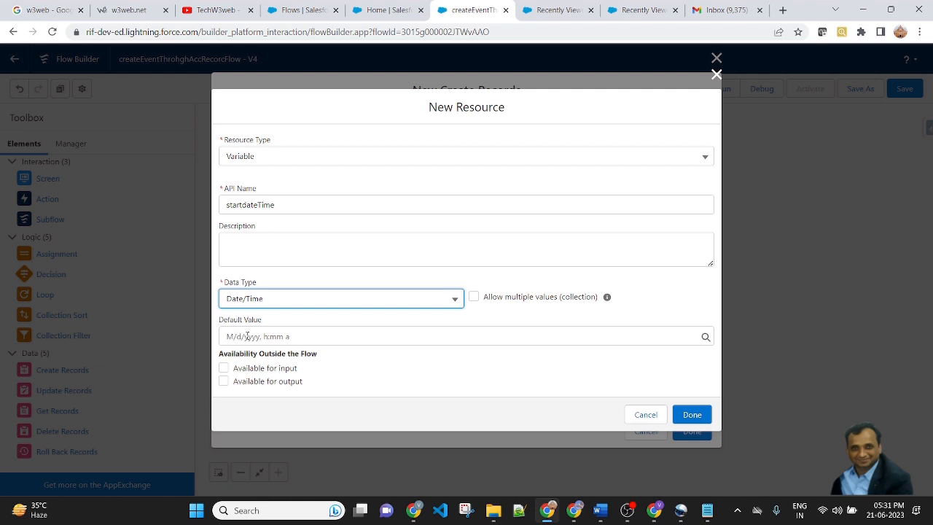
- Give the startdateTime variable a default value of 6/21/2023, 5:30 AM and finish creating it
left_click(312, 335)
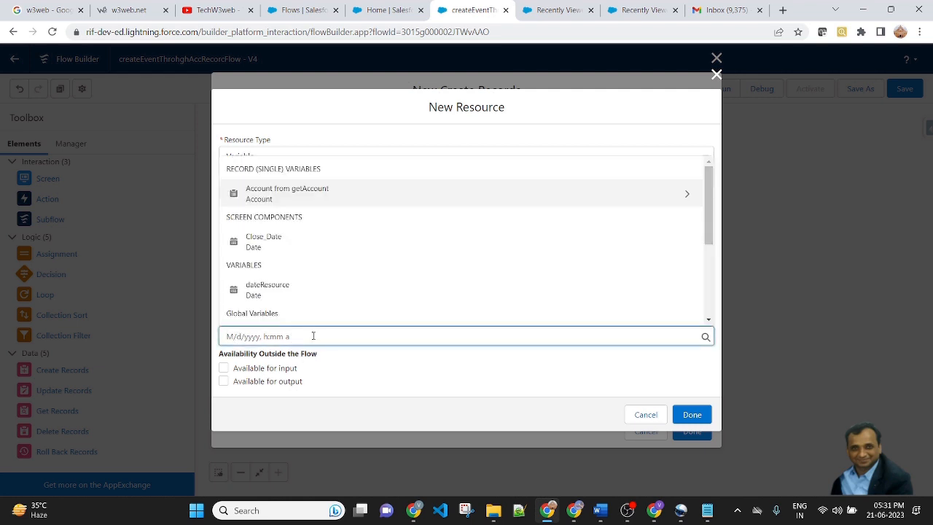
type("06/")
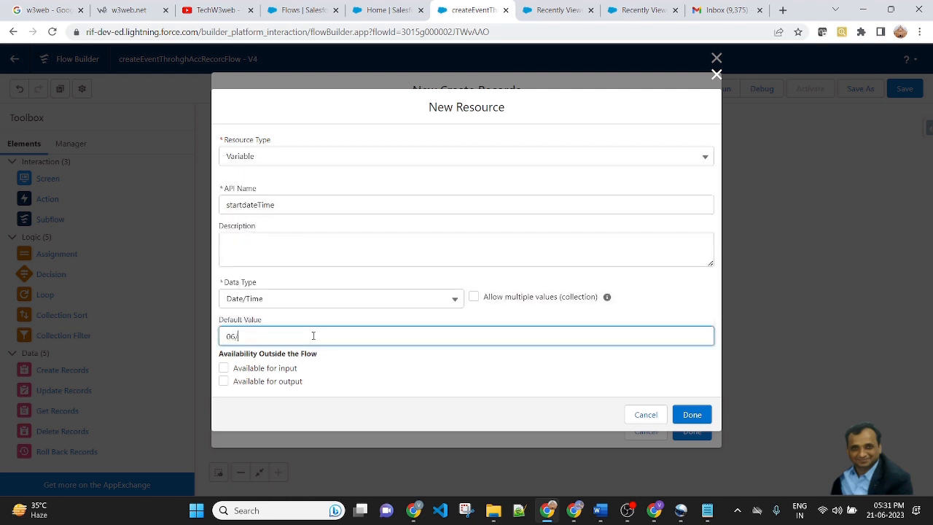
type("21/2023, 5:30 a")
left_click(488, 377)
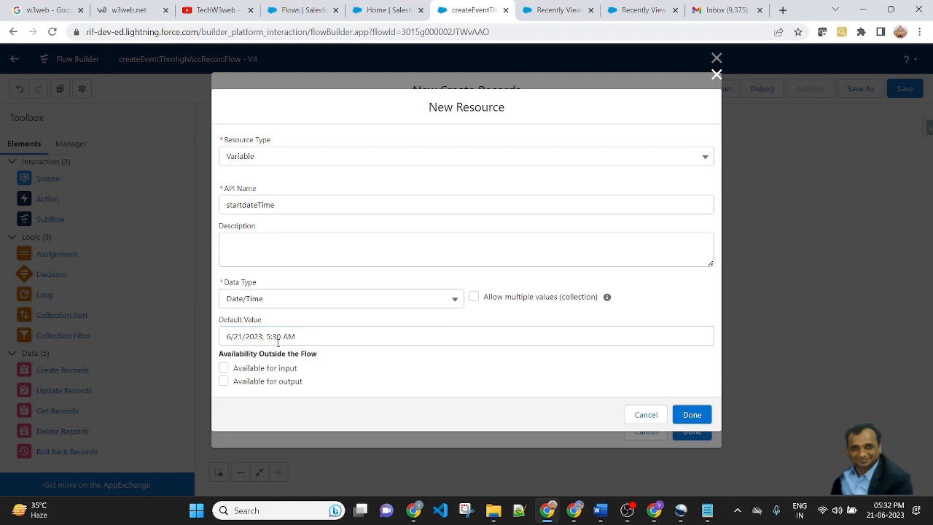
left_click(692, 415)
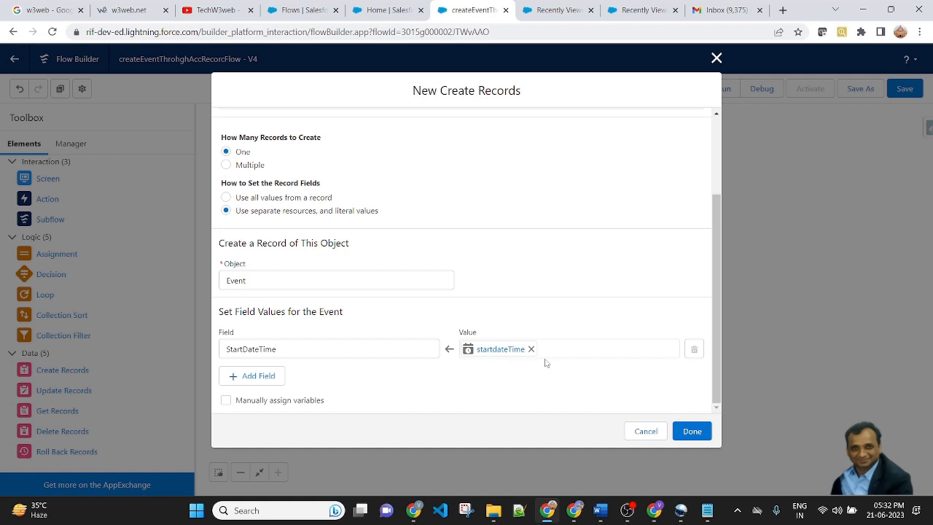
- Add a second field row for the Event and choose EndDateTime as its field
left_click(258, 375)
scroll(309, 347, "down", 1)
left_click(307, 347)
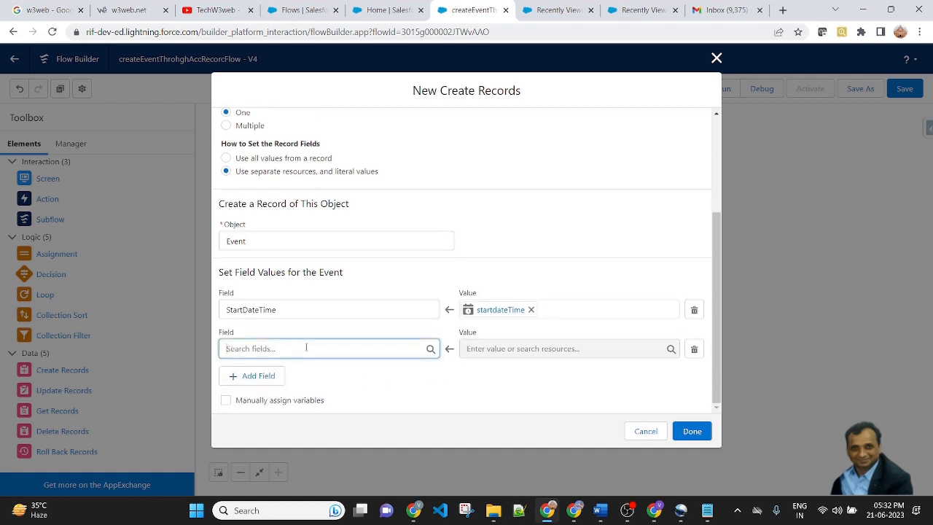
type("end")
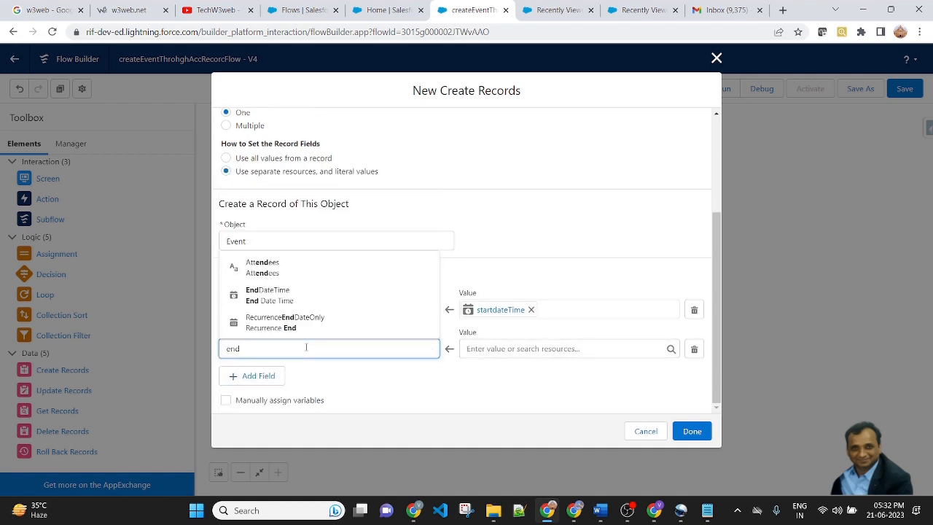
left_click(301, 298)
- Start a new variable resource for the EndDateTime value, with API name EndDateTime and data type Date/Time
left_click(520, 347)
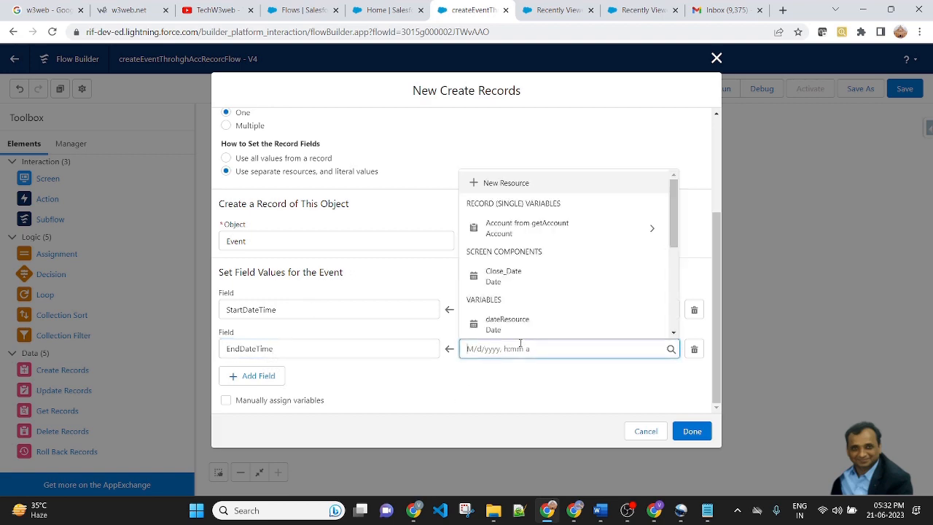
left_click(510, 183)
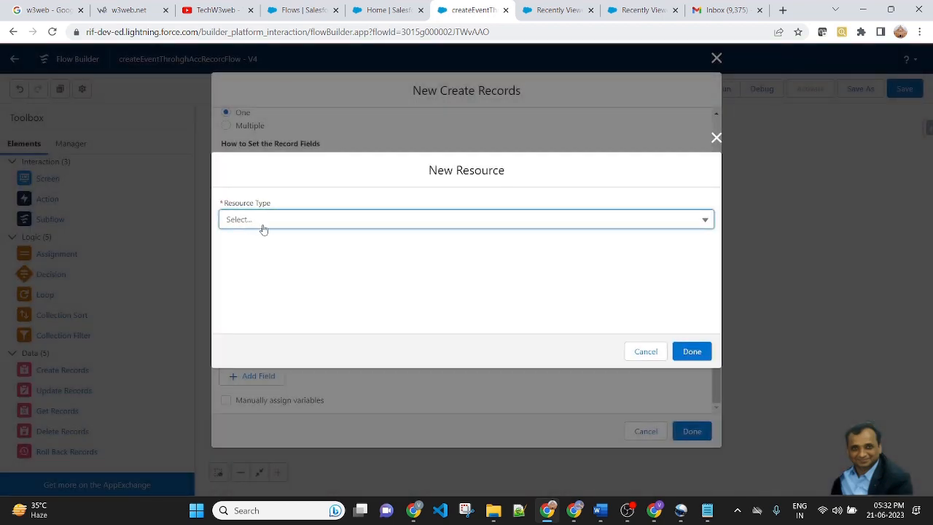
left_click(264, 228)
left_click(266, 241)
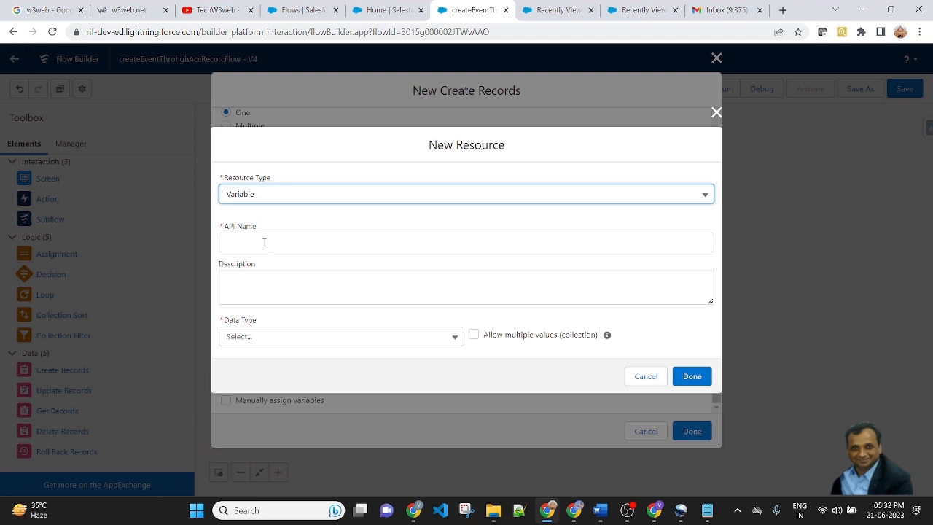
left_click(265, 242)
type("End")
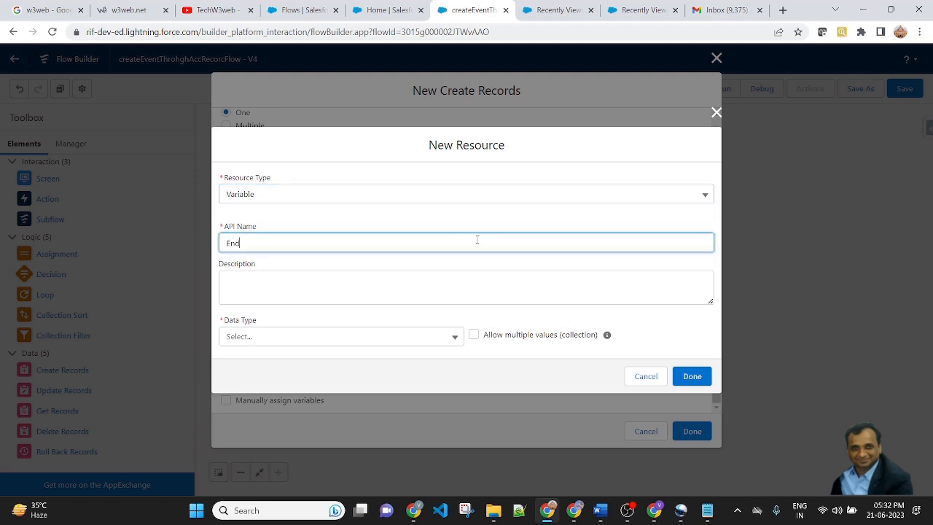
type("DateTime")
left_click(419, 217)
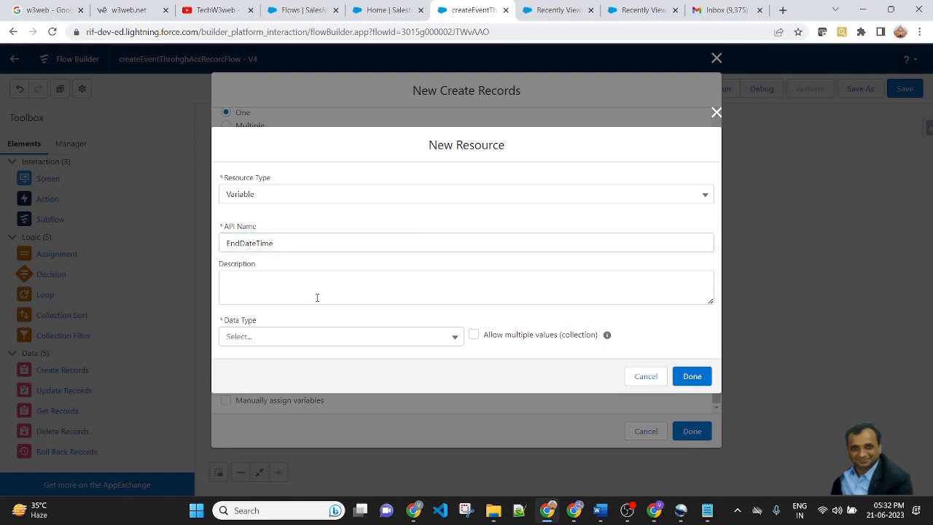
left_click(301, 342)
left_click(268, 300)
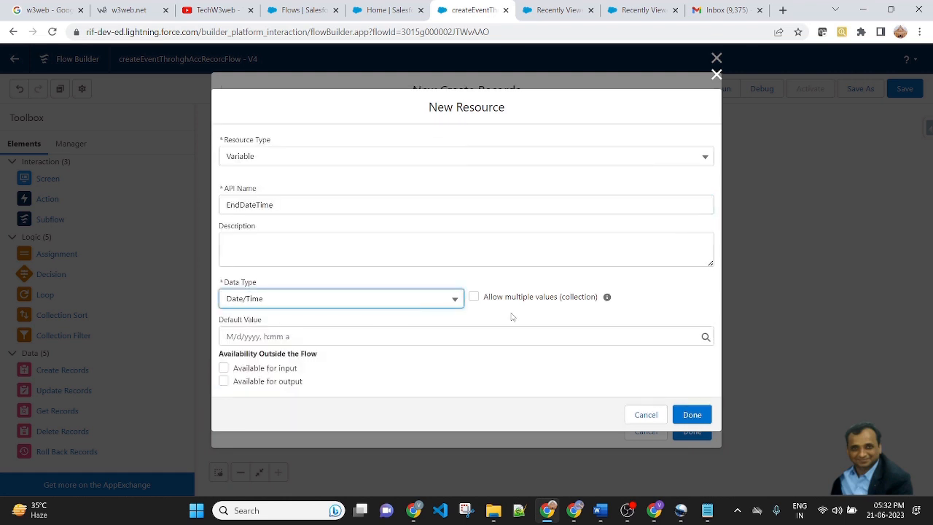
- Try to create the EndDateTime variable with a default value of 06/28/2023, 6:60
left_click(246, 337)
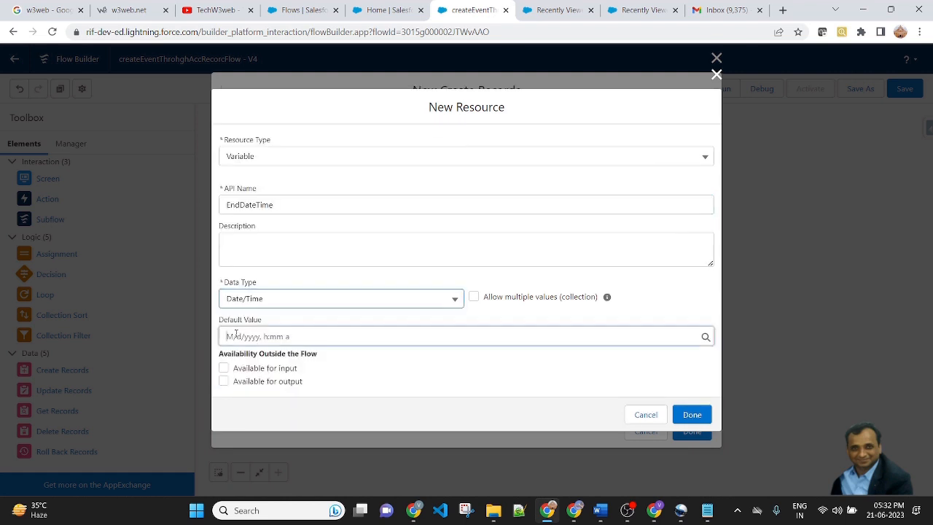
type("0")
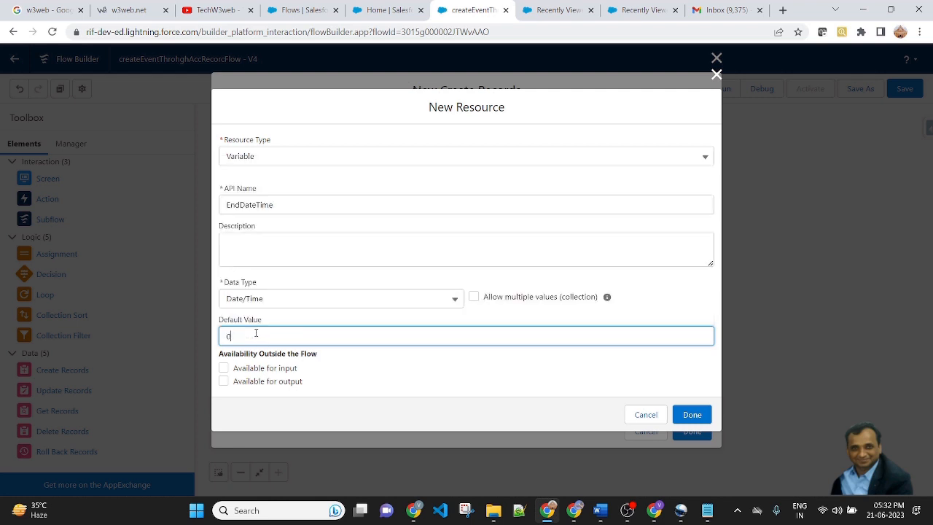
type("6/21/2023, 6:60")
key("BackSpace")
type("8")
left_click(488, 366)
left_click(382, 330)
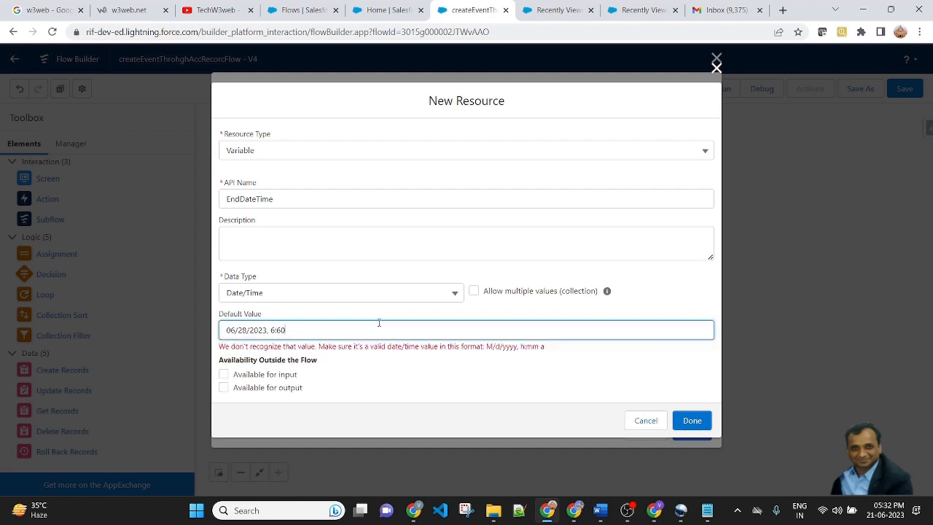
left_click(691, 421)
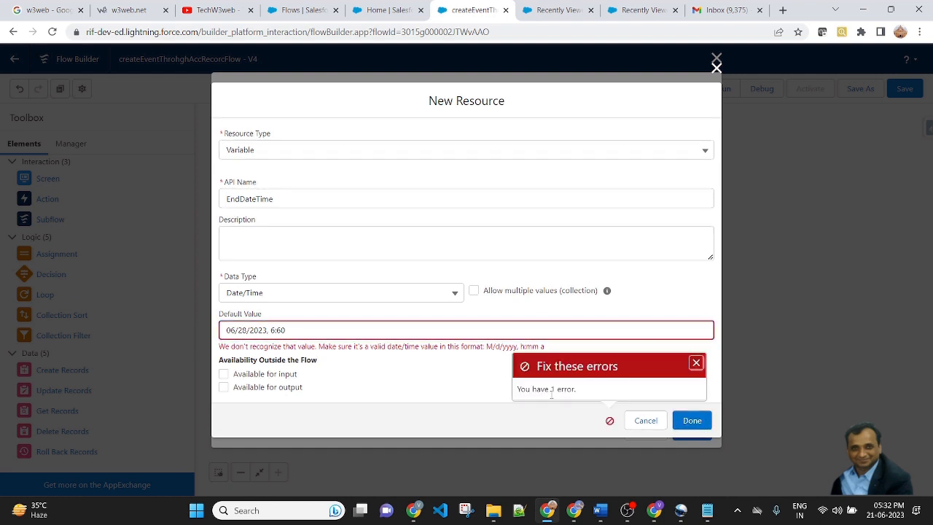
- Replace the EndDateTime variable's default value with 6/24/2023, 5:30 AM and finish creating it
left_click_drag(381, 327, 133, 330)
type("6/24/2023, 5:30 AM")
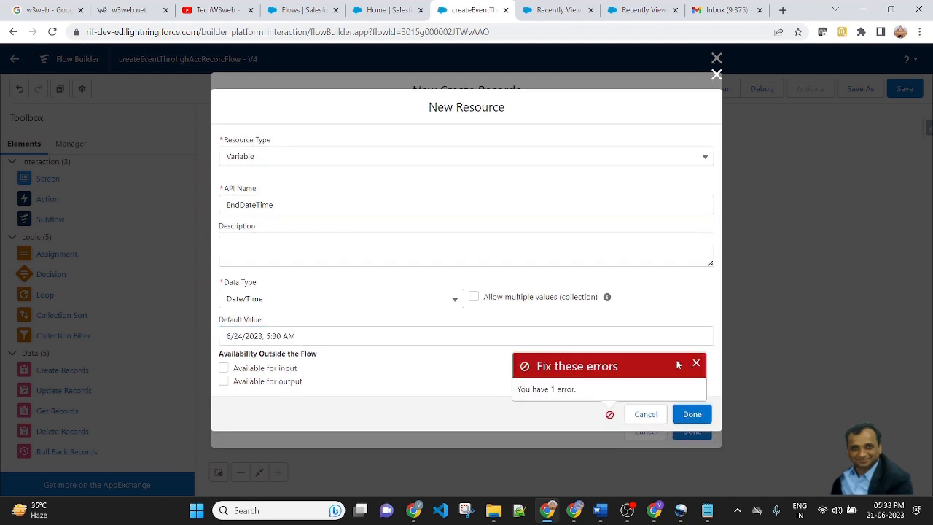
left_click(696, 362)
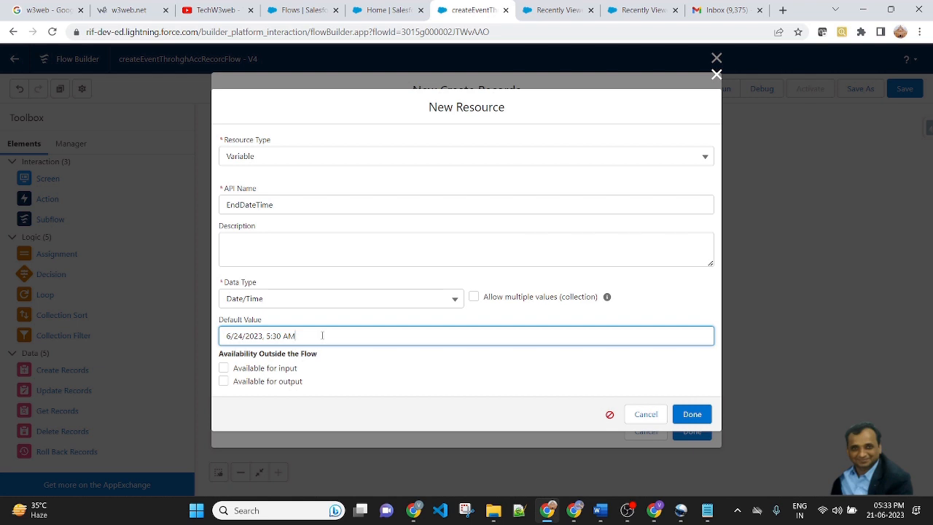
left_click(363, 374)
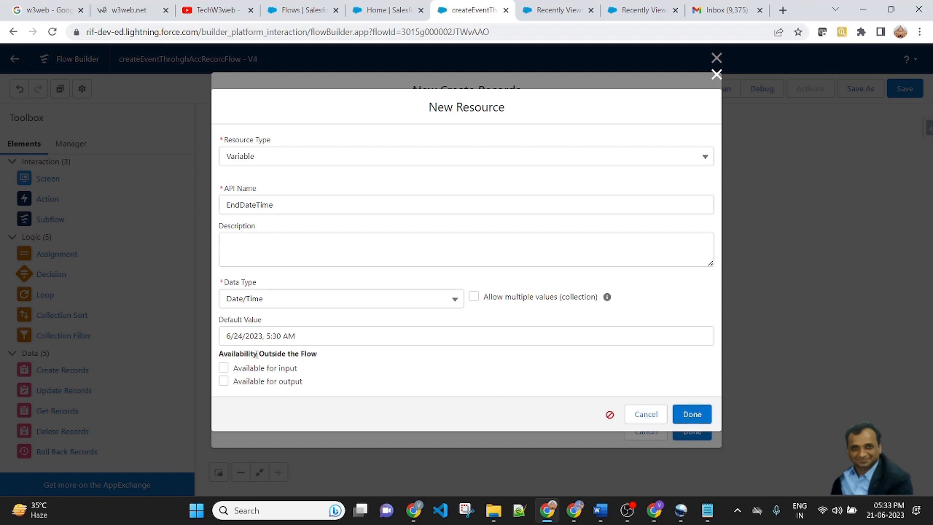
left_click(692, 413)
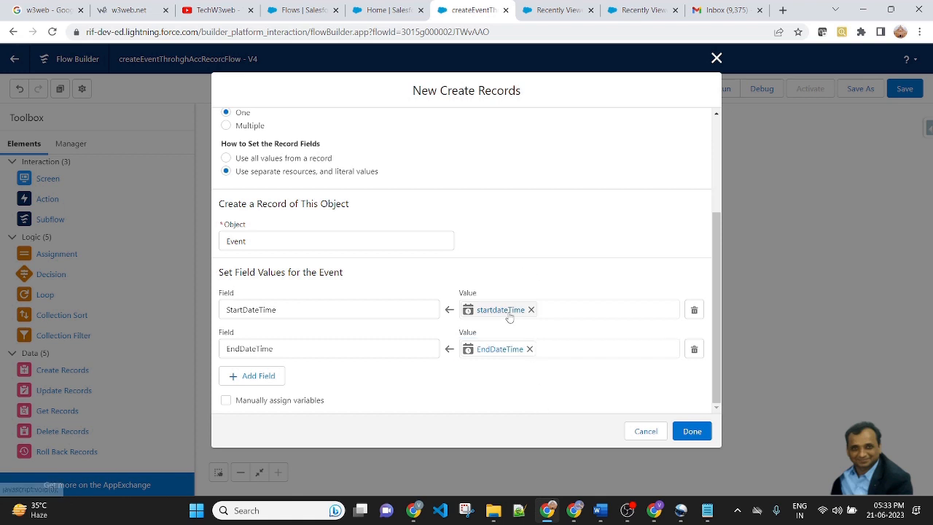
- Add a third field row for the Event and choose OwnerId as its field
left_click(267, 376)
scroll(357, 374, "down", 1)
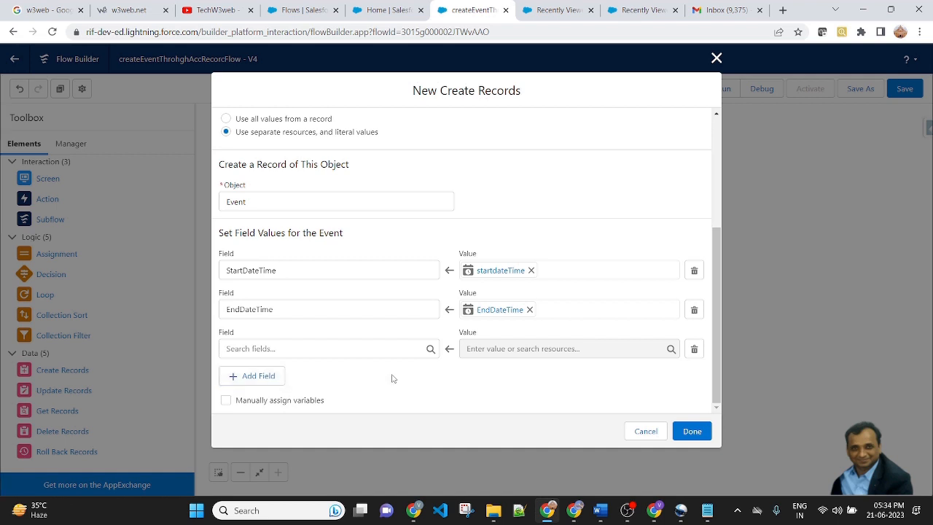
left_click(273, 348)
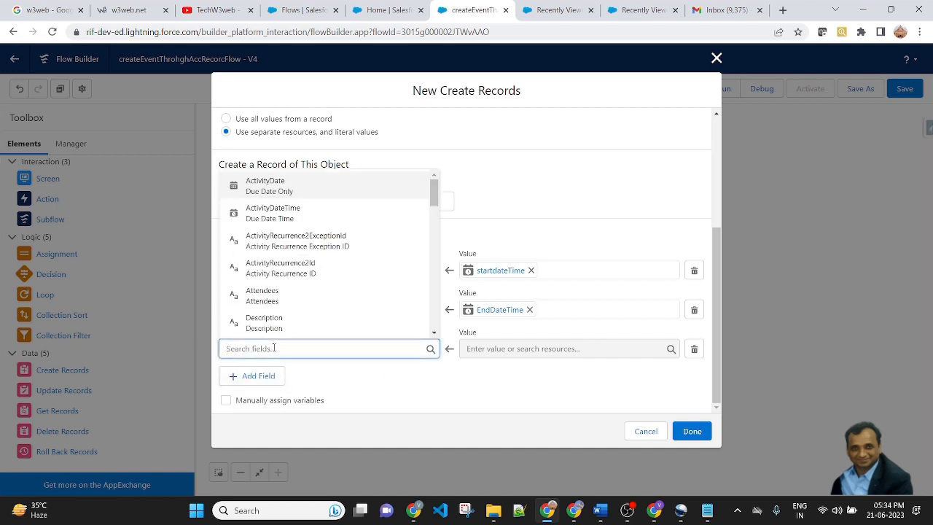
type("ow")
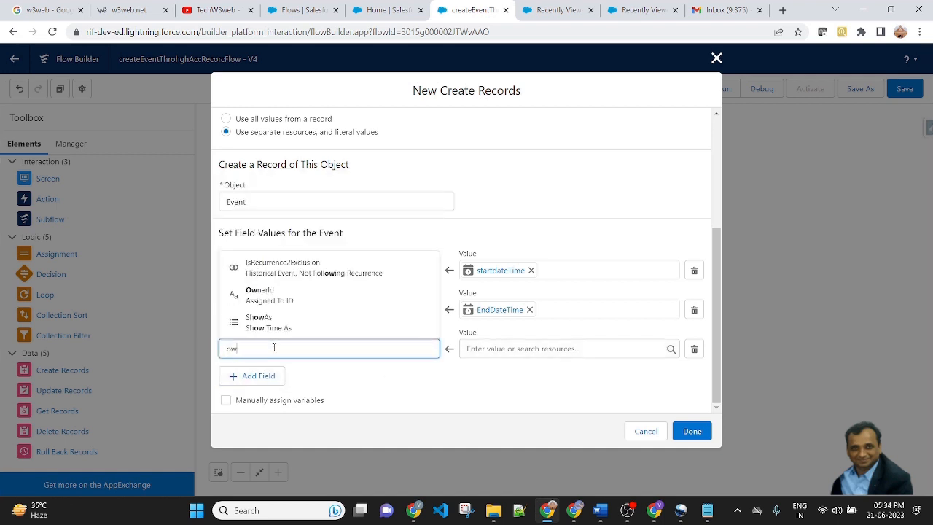
left_click(268, 294)
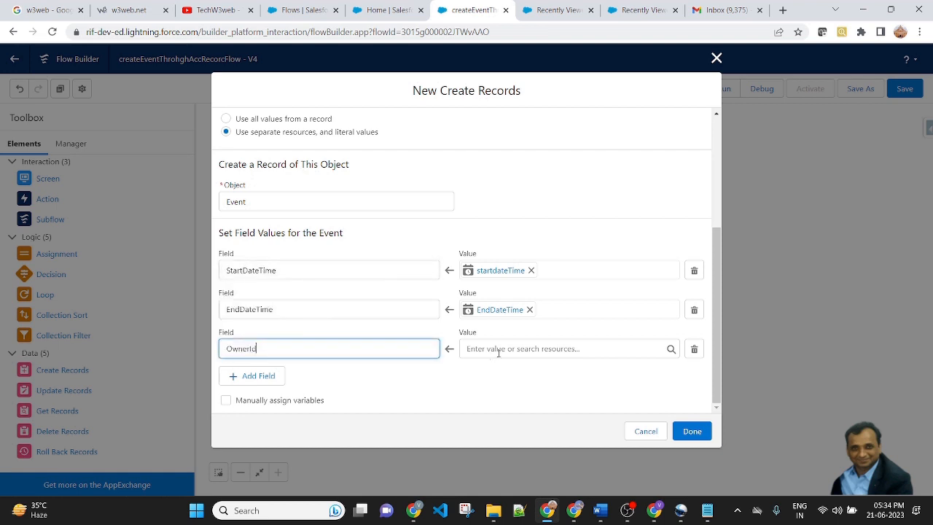
- Set the OwnerId value to the OwnerId of the Account from getAccount
left_click(510, 348)
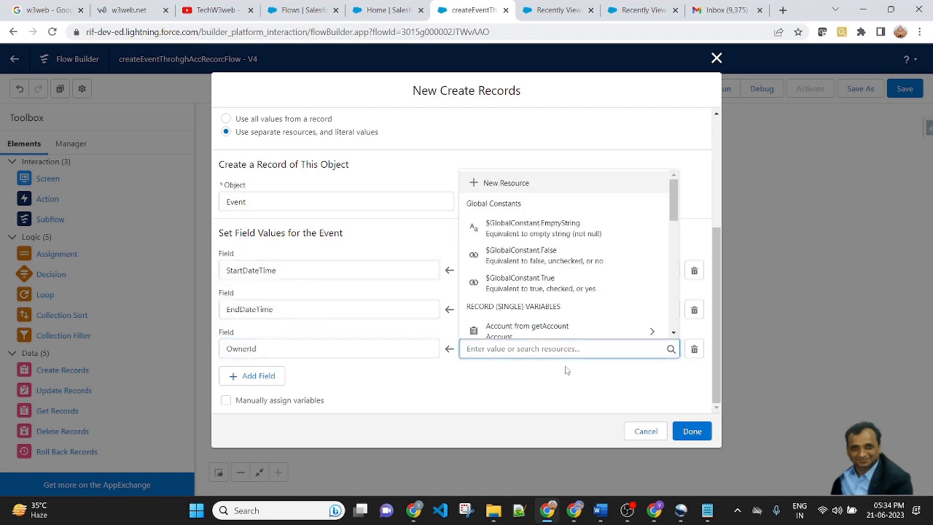
type("ge")
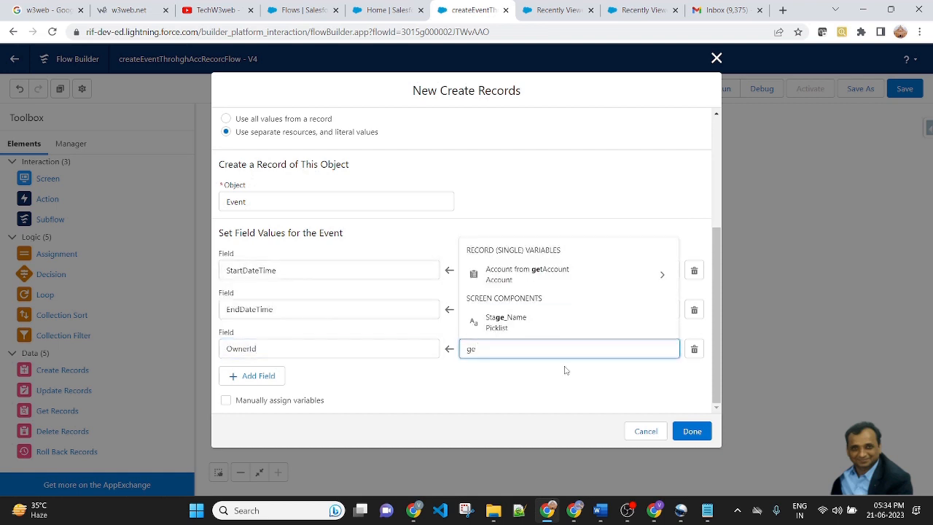
left_click(588, 276)
type("own")
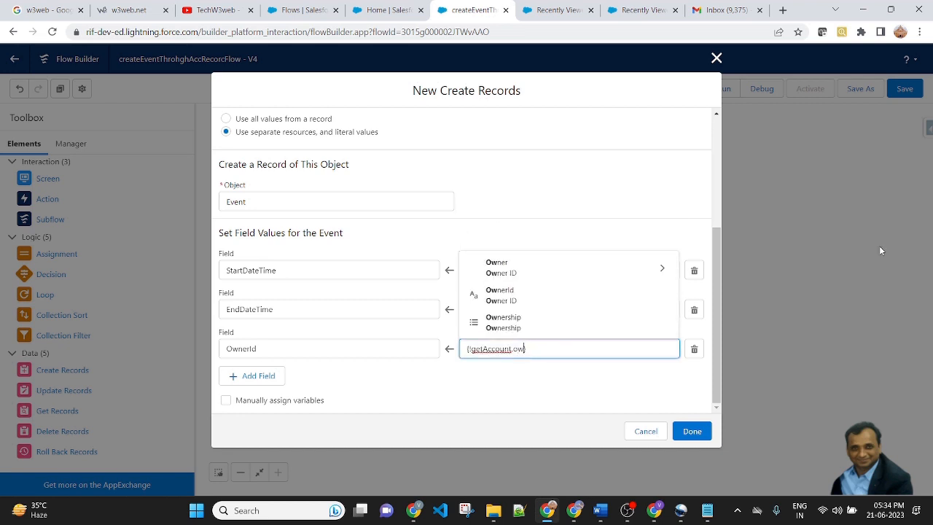
left_click(521, 297)
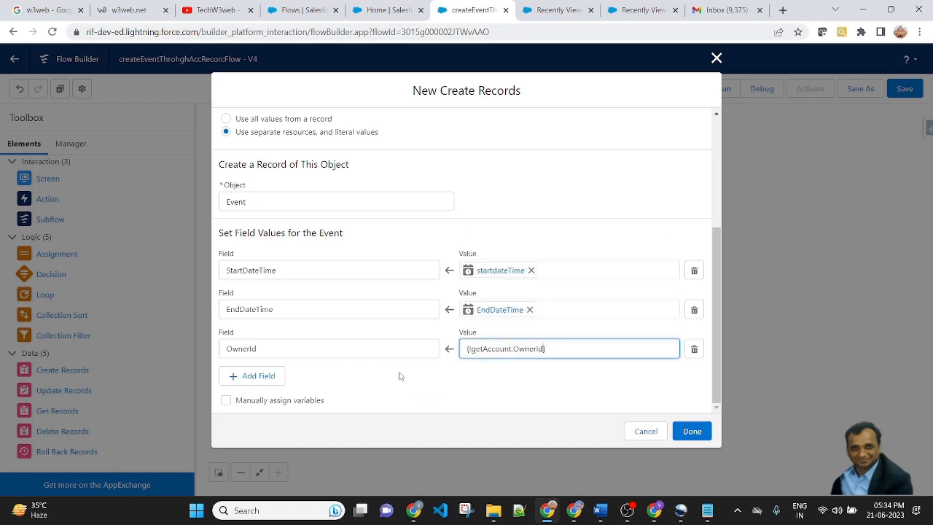
- Add a WhatId field row for the Event and set its value to the recordId variable
left_click(246, 376)
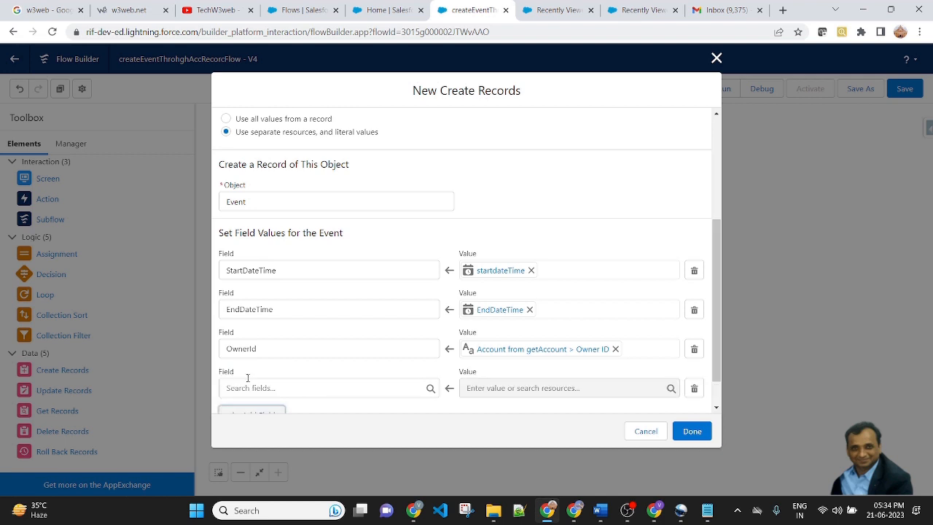
left_click(315, 349)
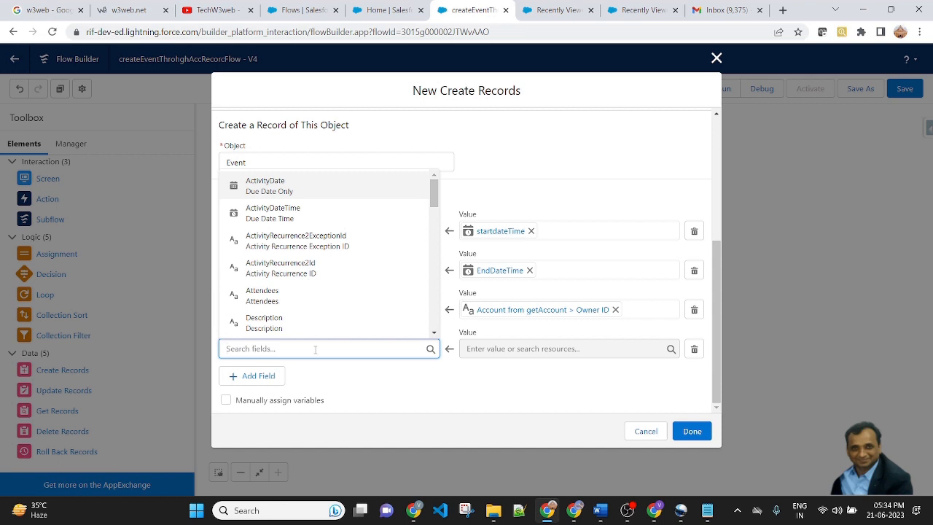
type("wh")
left_click(259, 294)
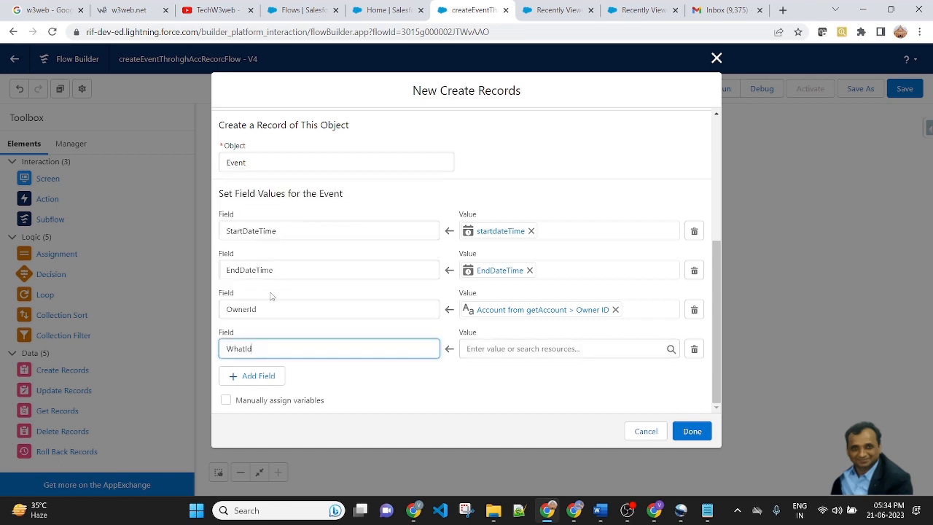
left_click(529, 348)
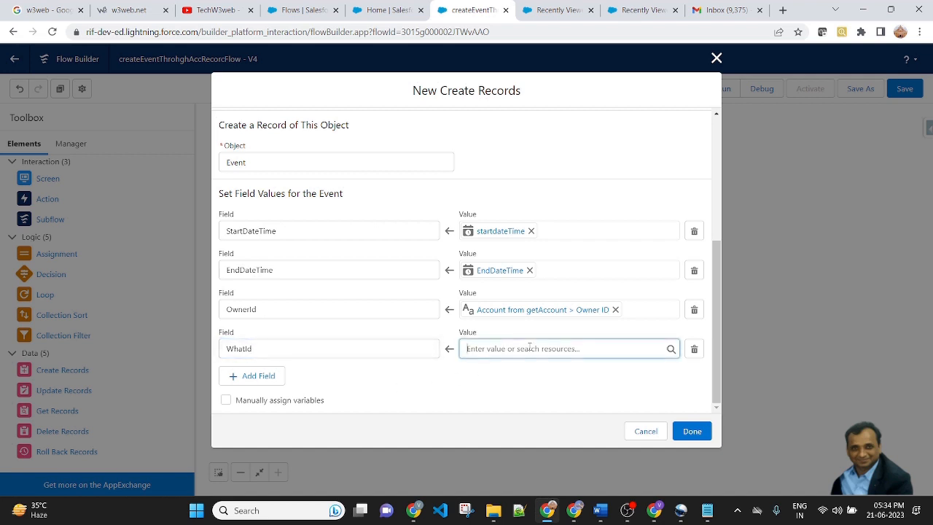
type("rec")
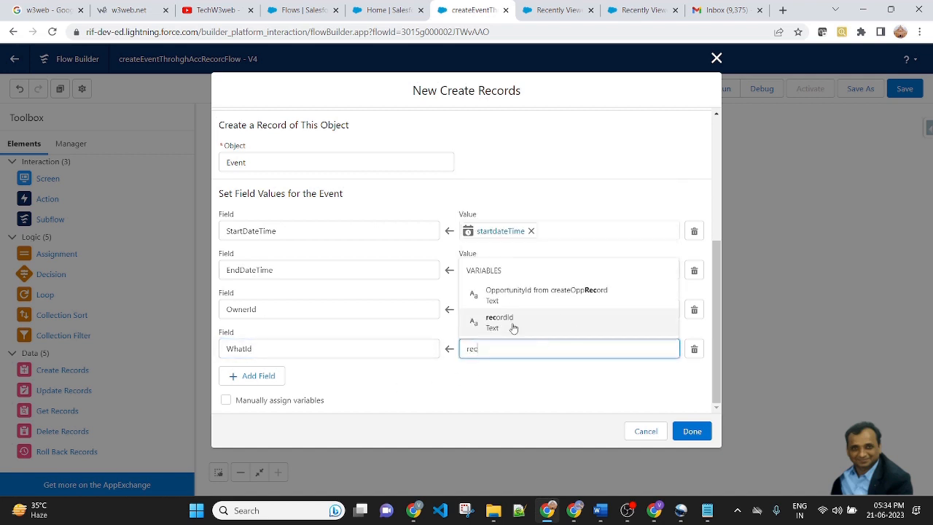
left_click(513, 328)
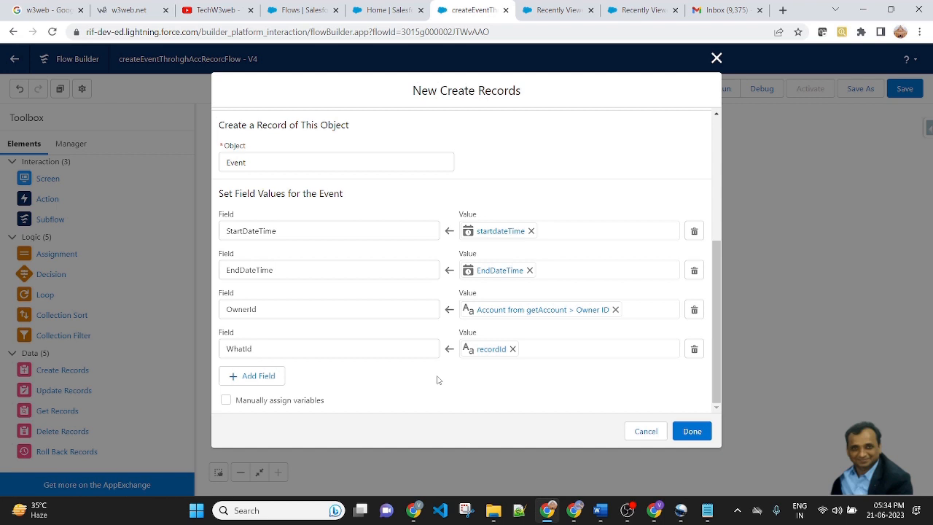
- Add a fifth field row for the Event and choose Subject as its field
left_click(262, 381)
left_click(315, 345)
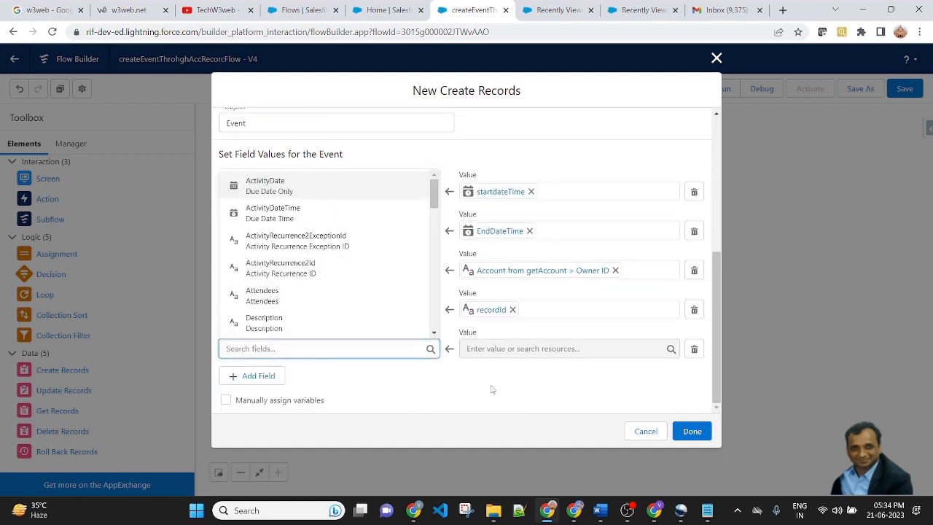
type("sub")
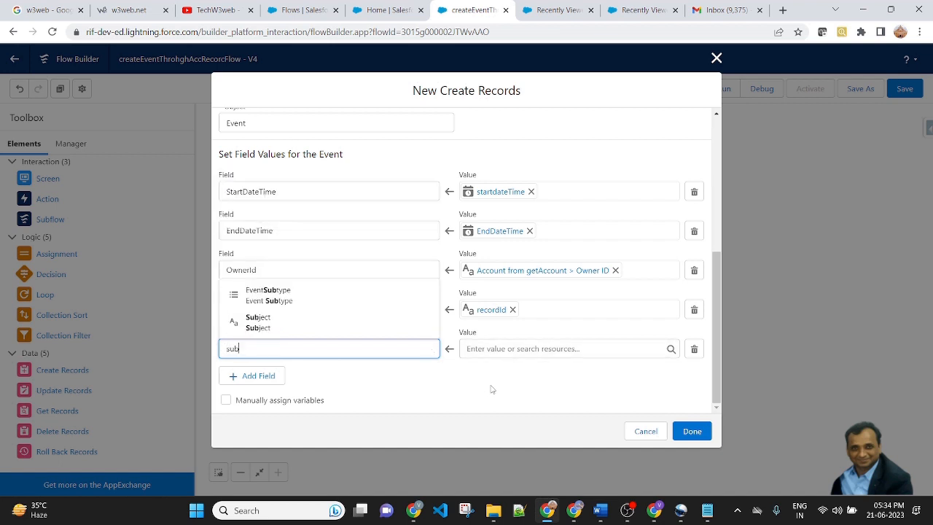
left_click(269, 317)
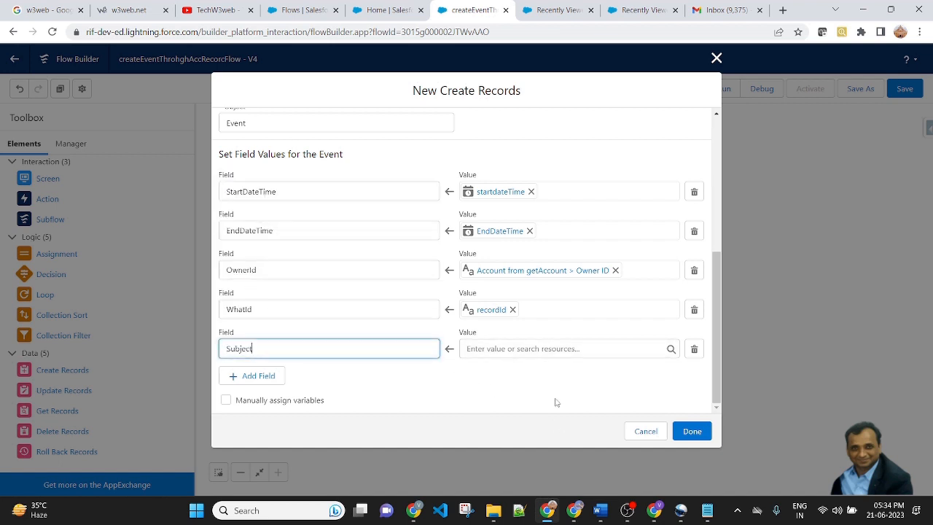
- Start a new variable resource for the Subject value, with API name eventSubject and data type Text
left_click(532, 347)
left_click(510, 182)
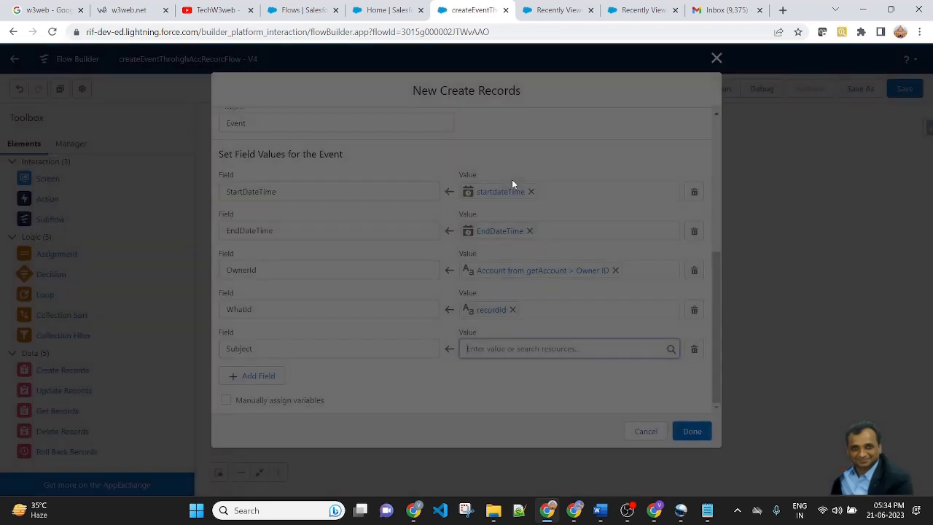
left_click(280, 218)
left_click(279, 240)
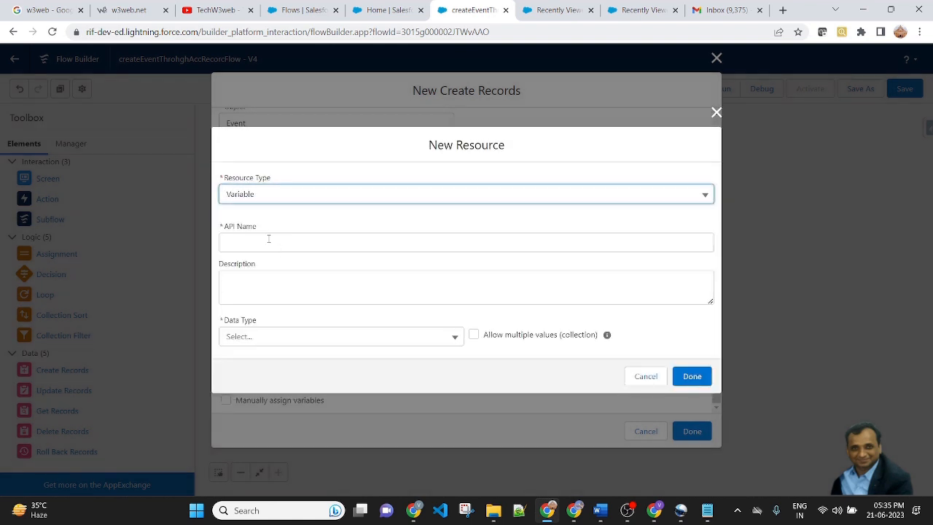
left_click(268, 240)
type("event")
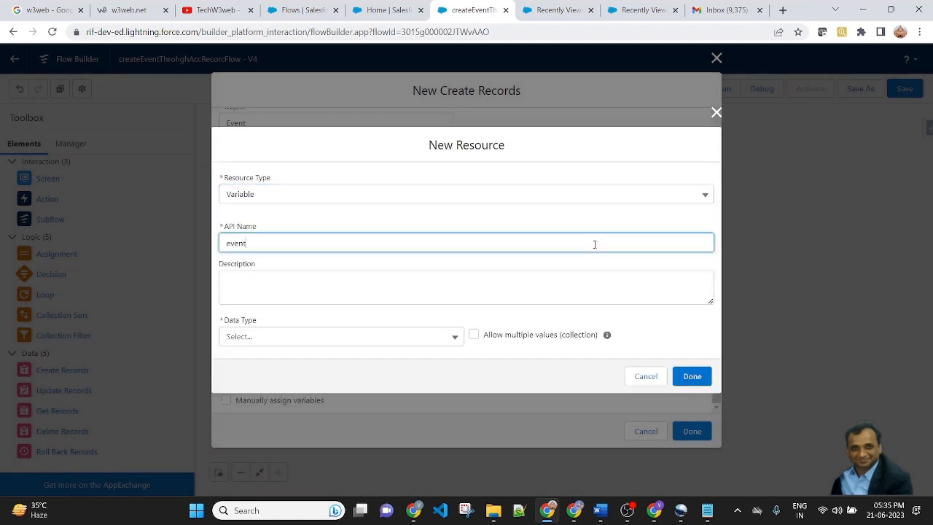
type("Subject")
left_click(271, 341)
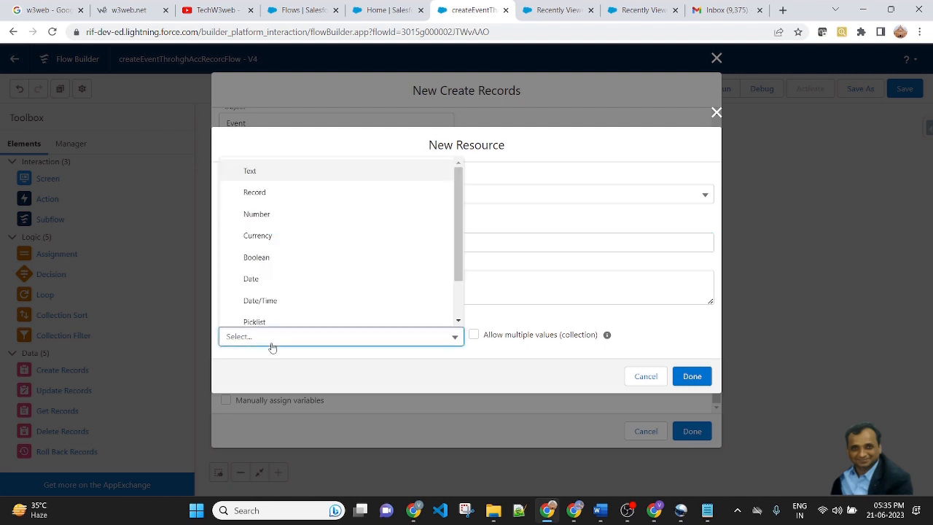
left_click(277, 172)
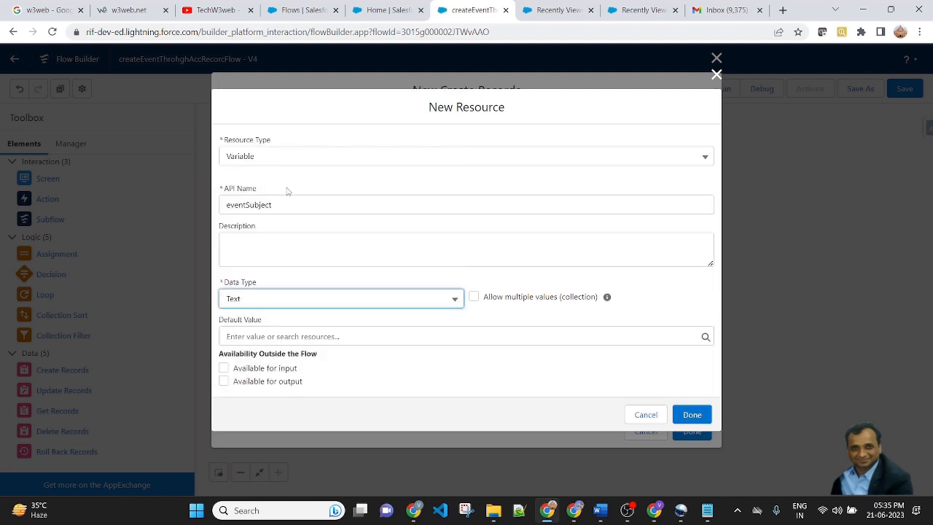
- Give the eventSubject variable the default value "Subject For Create Event From Account" and finish creating it
left_click(289, 336)
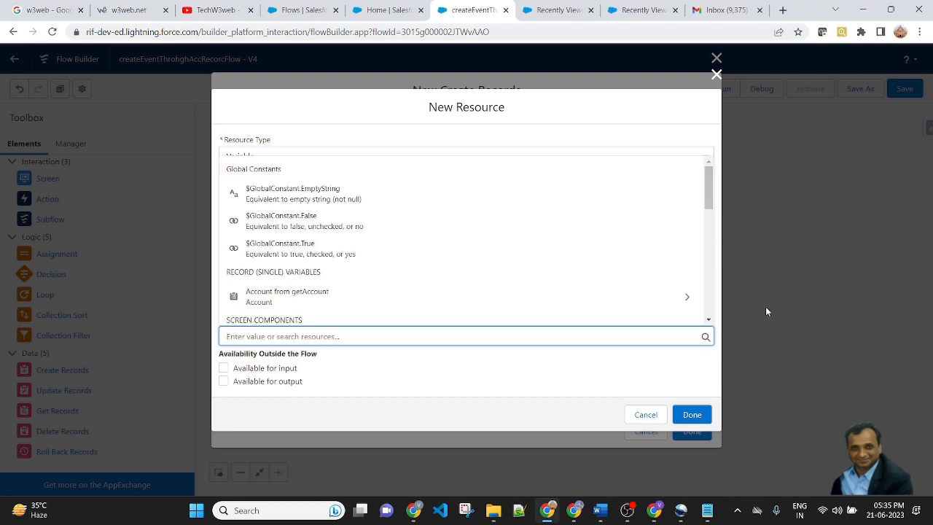
type("Su")
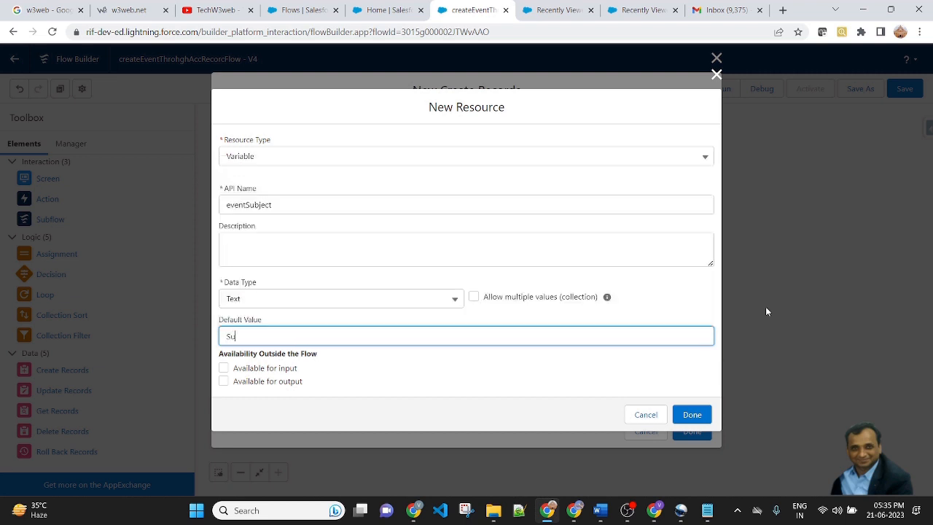
type("bject For Create Evne")
type("ent From Accou")
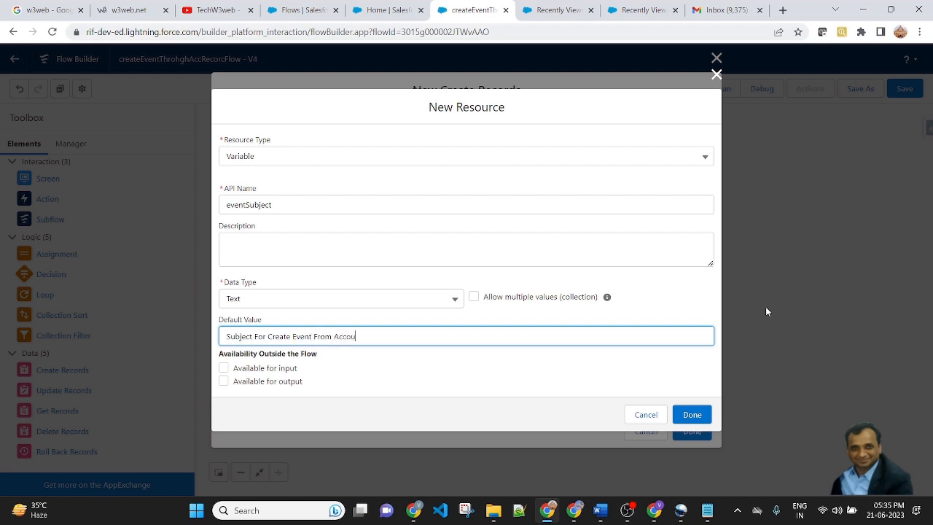
type("nt")
key("BackSpace")
key("BackSpace")
key("BackSpace")
left_click(428, 370)
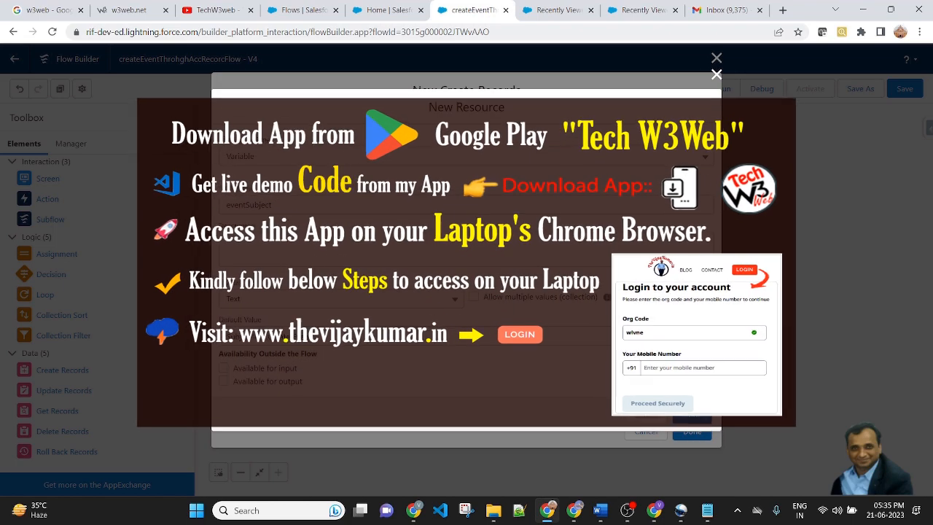
left_click(691, 415)
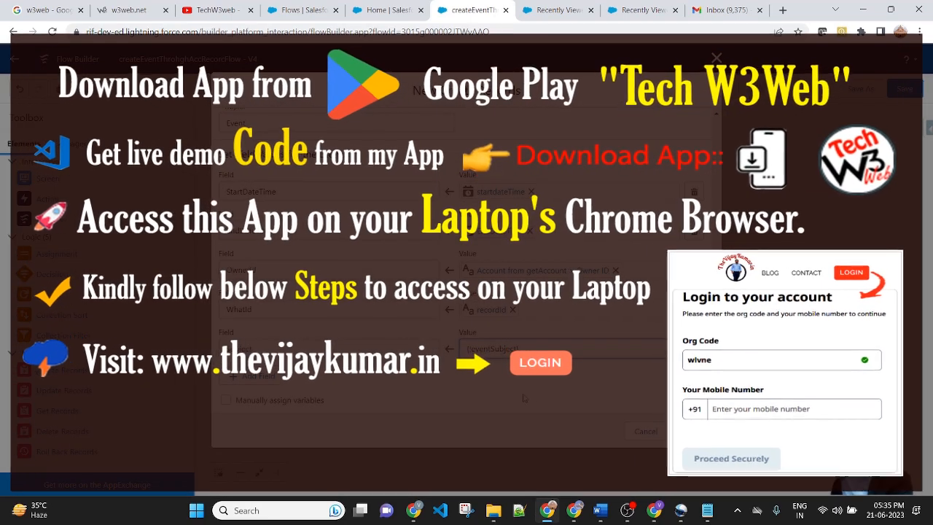